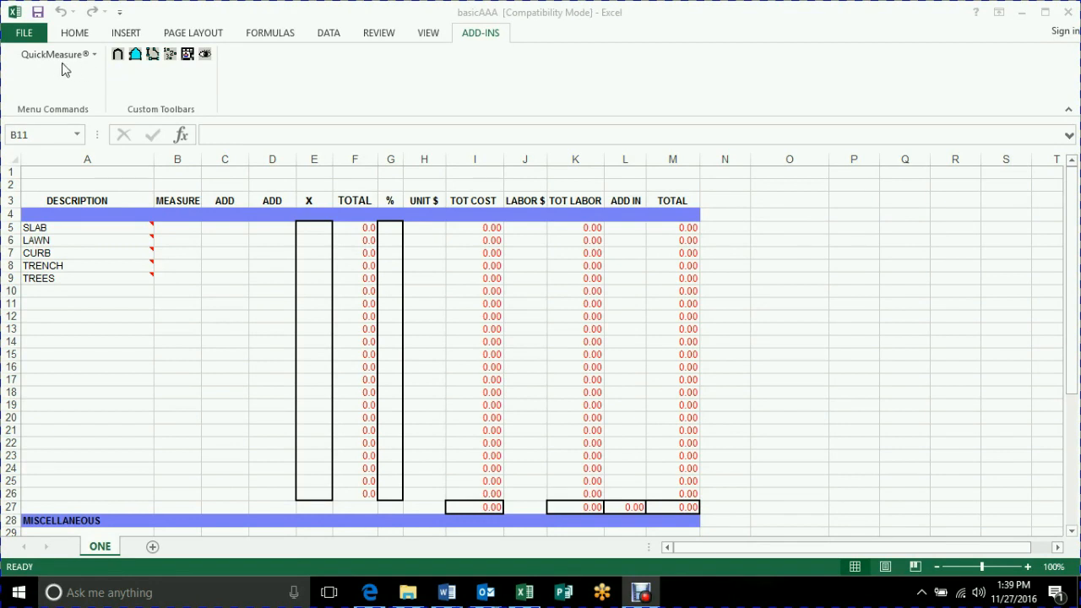
click(54, 58)
click(52, 57)
click(52, 55)
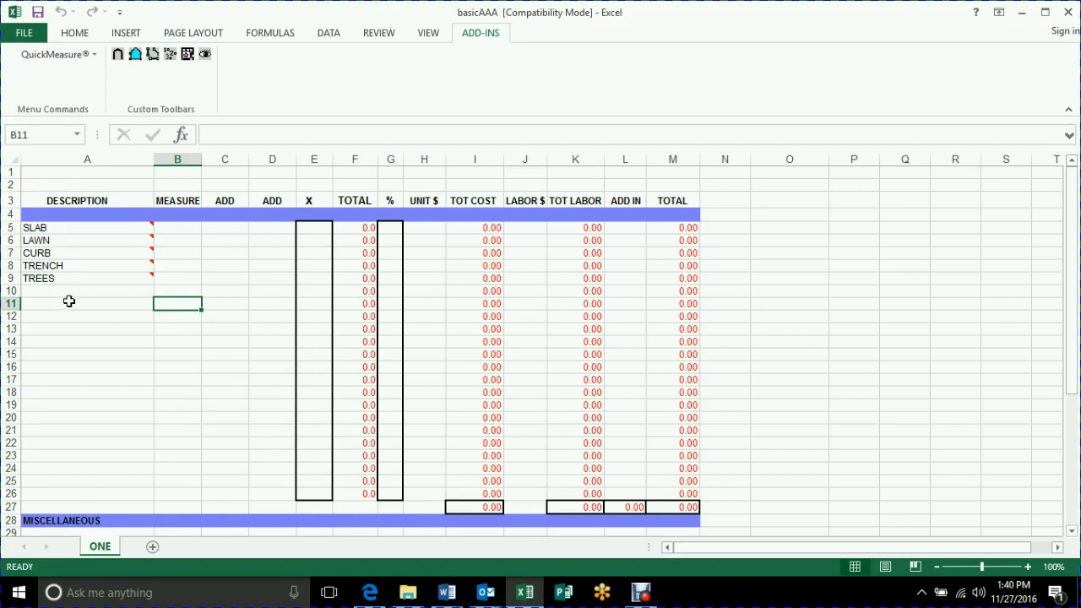
Confirm Line Style 1 with solid blue line, cross-hatching and the Area takeoff type for the SLAB item.
click(65, 228)
right_click(65, 228)
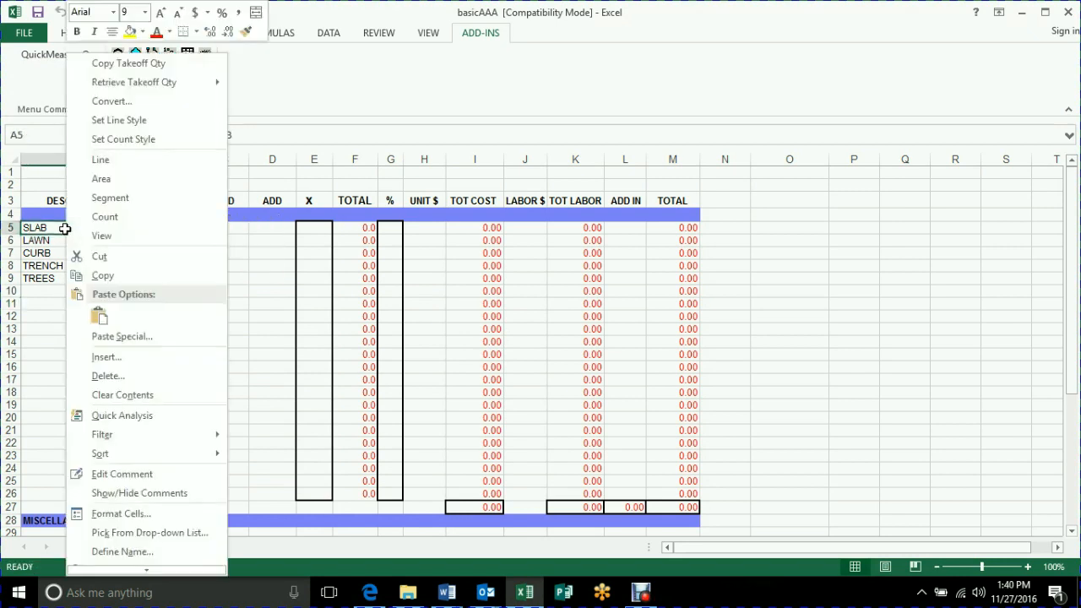
click(115, 122)
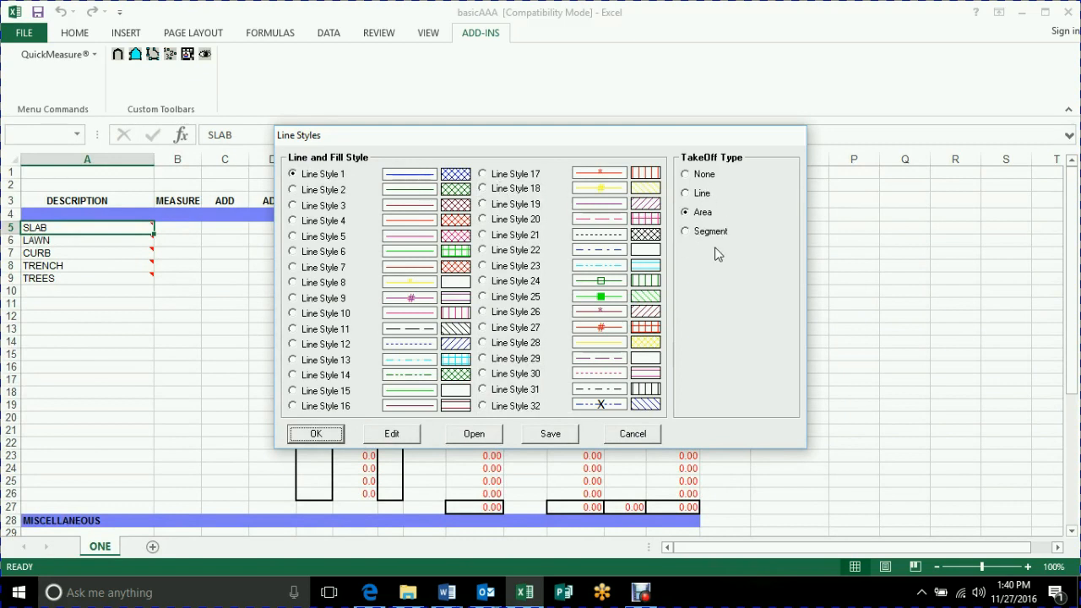
click(394, 435)
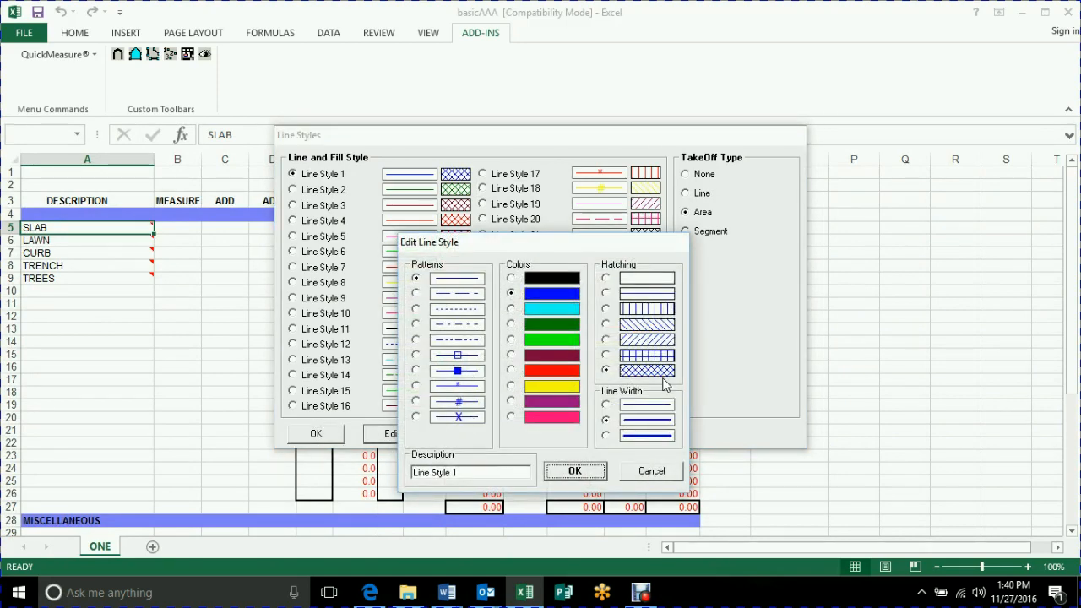
click(577, 476)
click(316, 436)
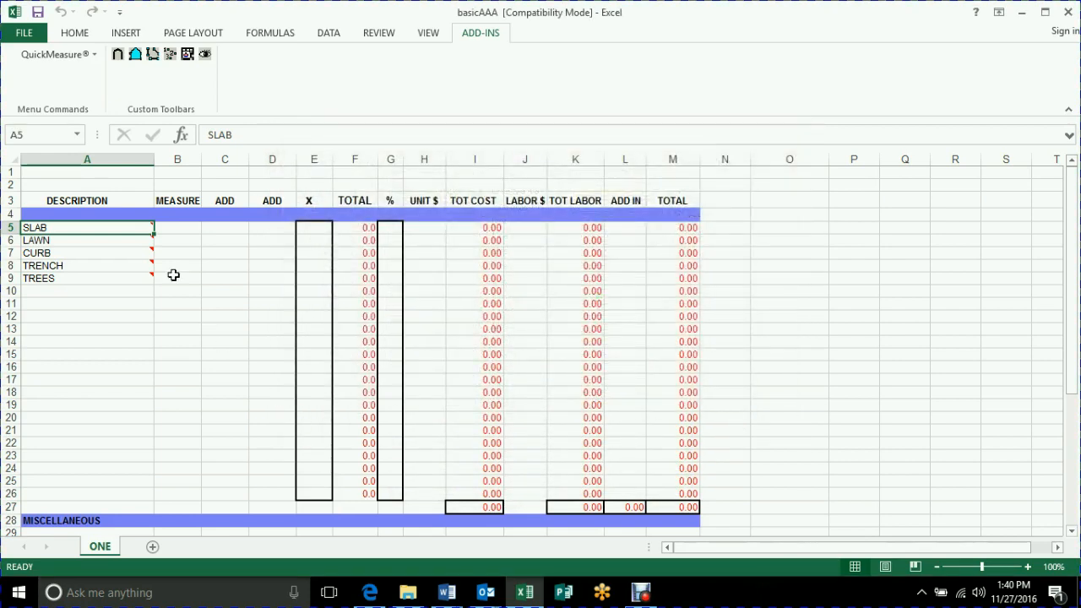
Save the workbook and add the plans progress-arch-1_0003, progress-arch-1_0004, progress-arch-1_0005 and SW-4 Layout1 (1) from the demo files folder.
mouse_move(104, 237)
click(37, 14)
click(188, 56)
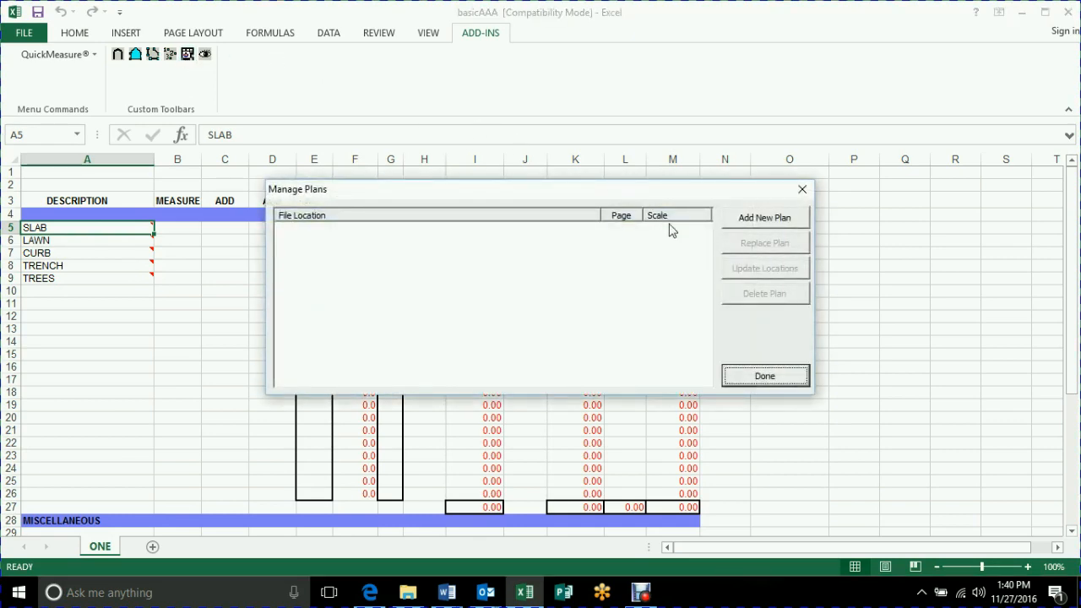
click(769, 224)
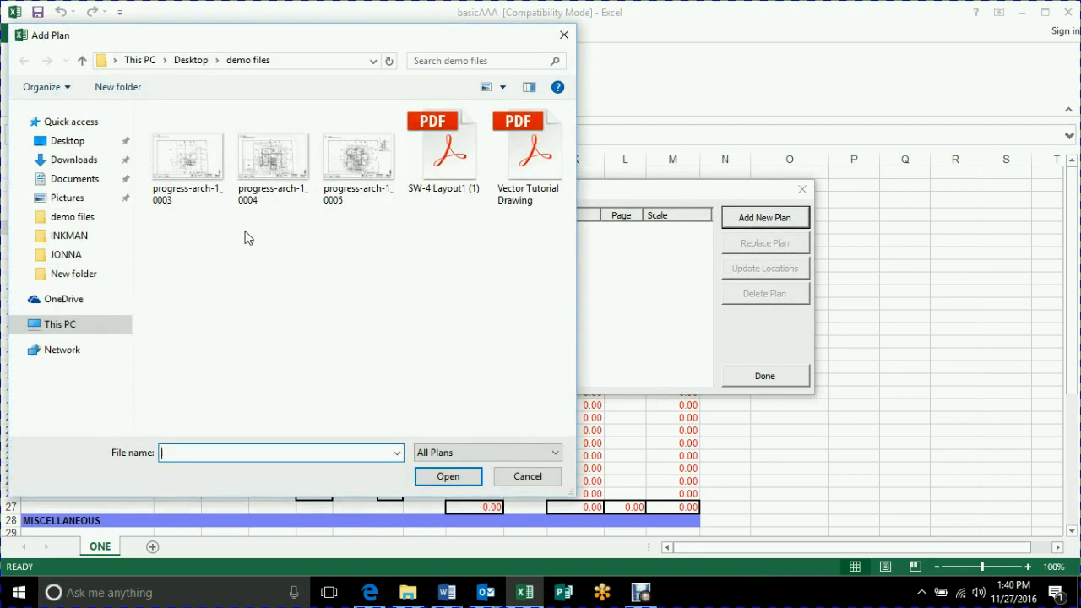
click(186, 168)
ctrl+click(272, 165)
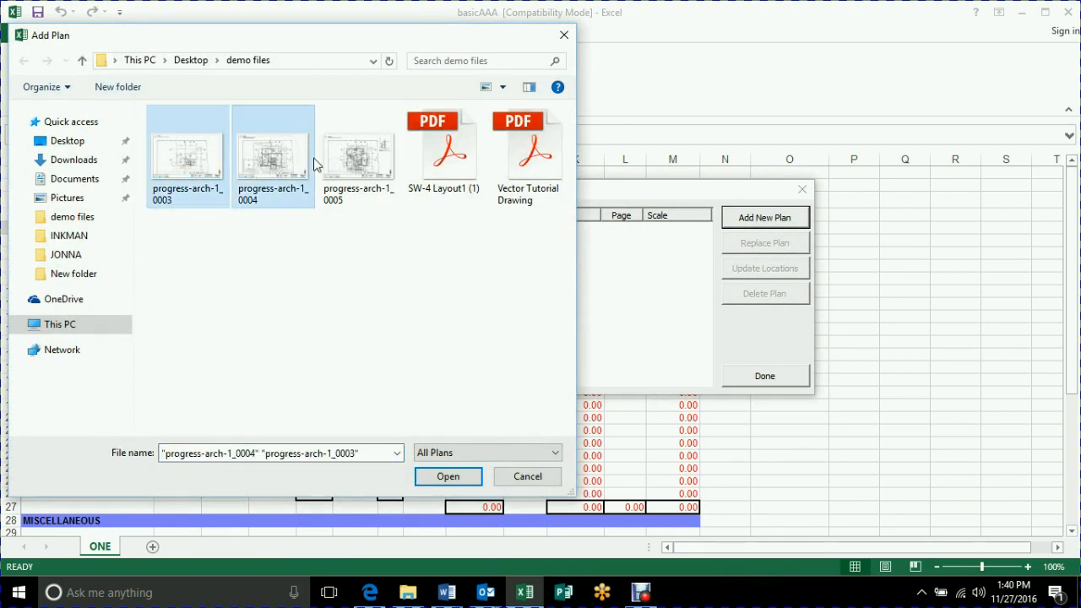
ctrl+click(348, 168)
ctrl+click(448, 155)
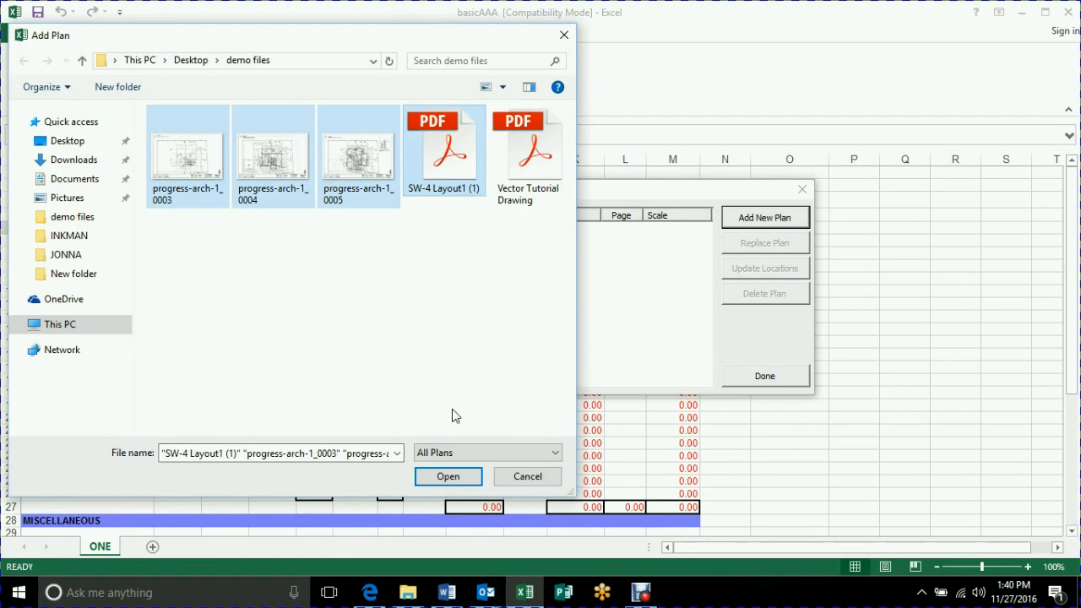
click(448, 476)
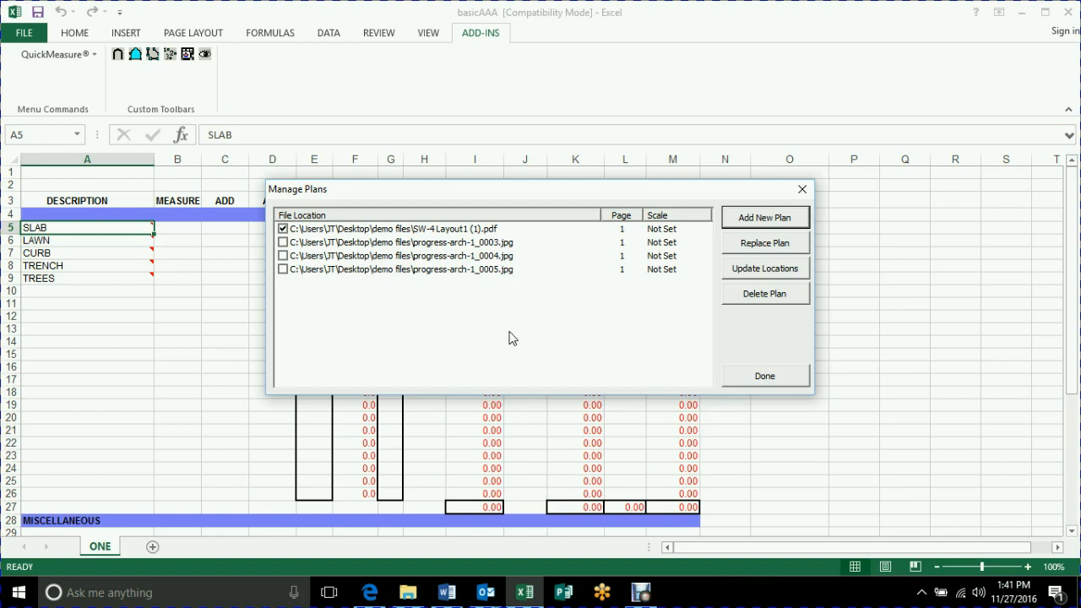
click(775, 380)
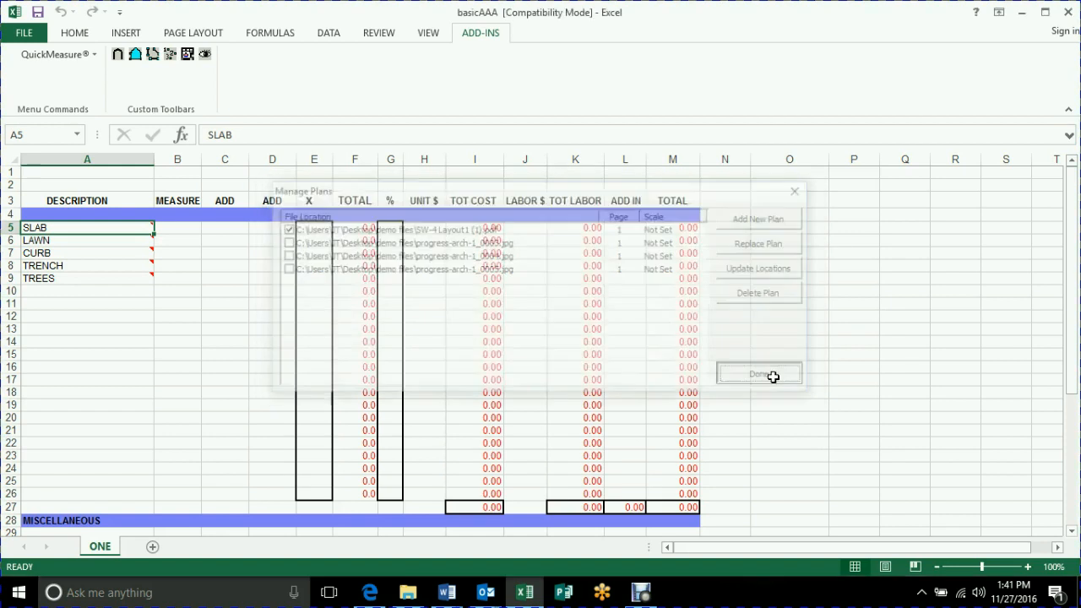
Start the on-screen takeoff for MEASURE cells B5 to B9 and rotate the SW-4 Layout1 plan until it reads upright in landscape.
drag(174, 227, 184, 278)
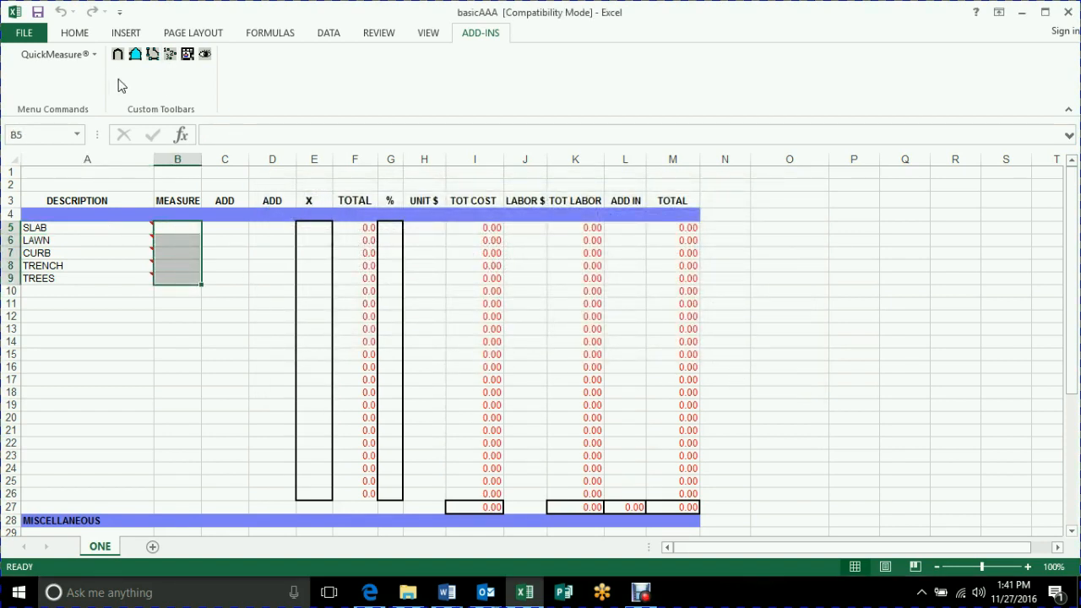
click(117, 56)
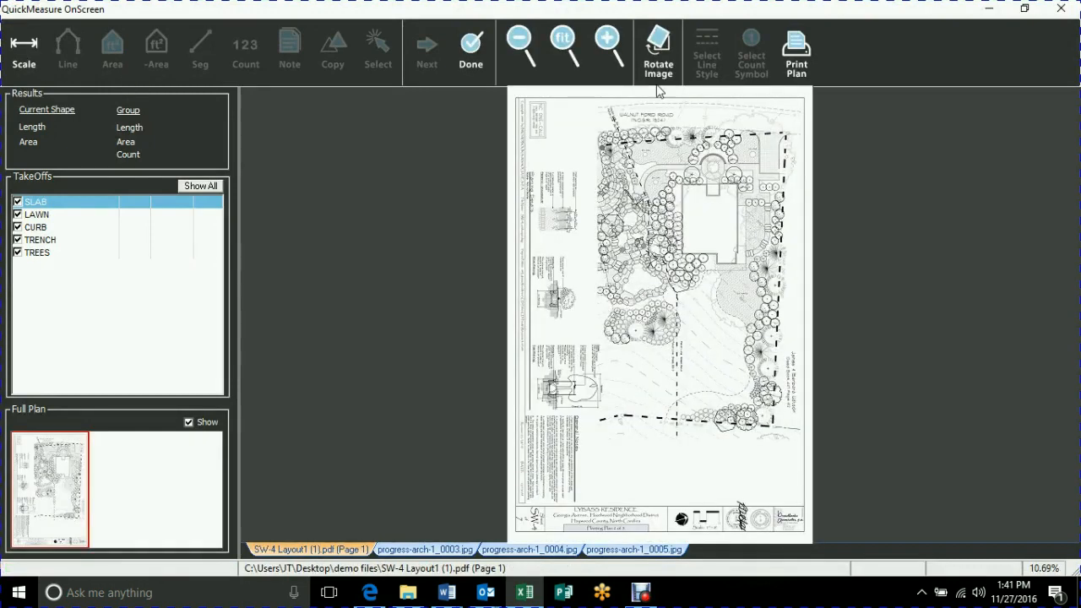
click(657, 57)
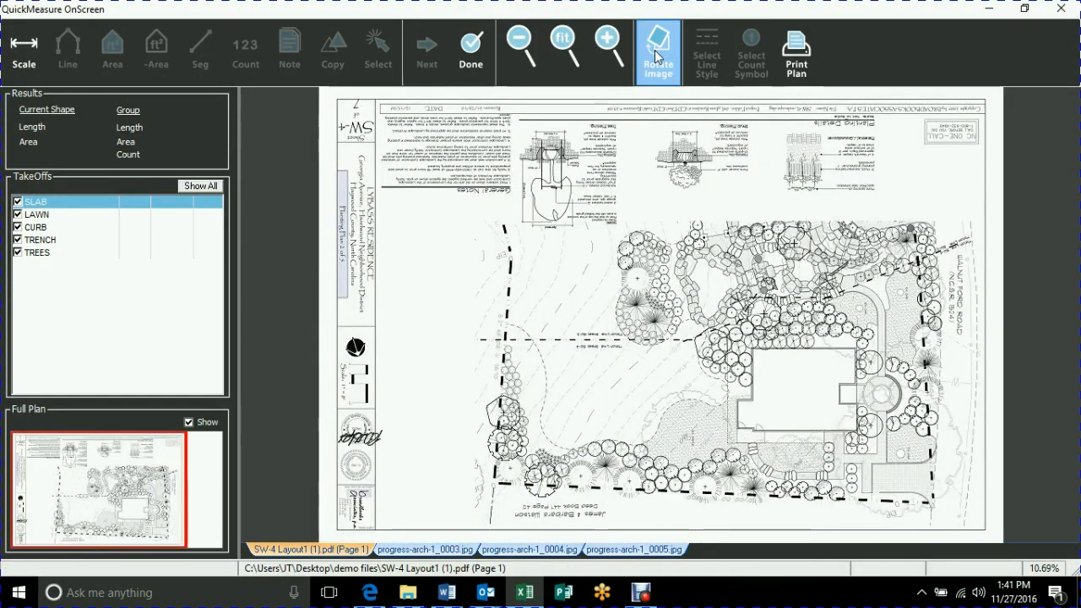
click(657, 56)
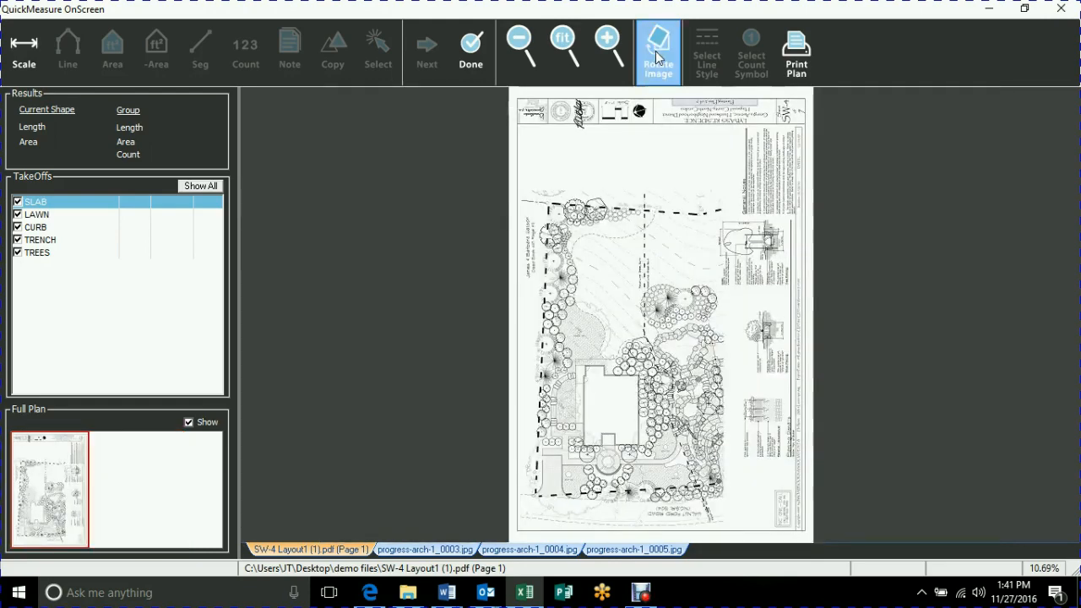
click(658, 56)
Look through the progress-arch-1_0005, 0004 and 0003 plans and return to the SW-4 Layout1 plan.
click(654, 549)
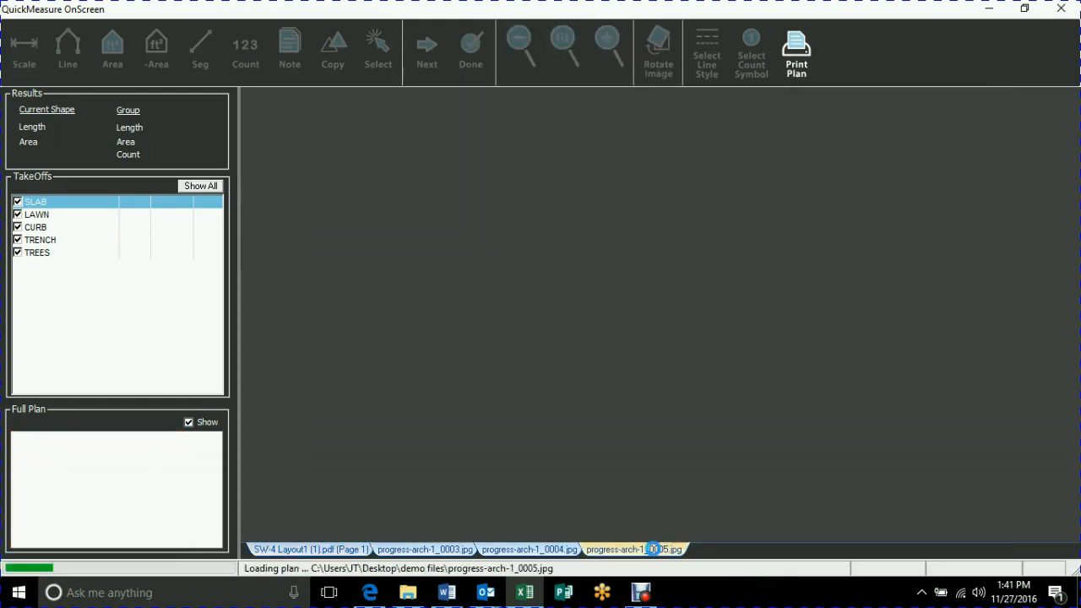
click(533, 549)
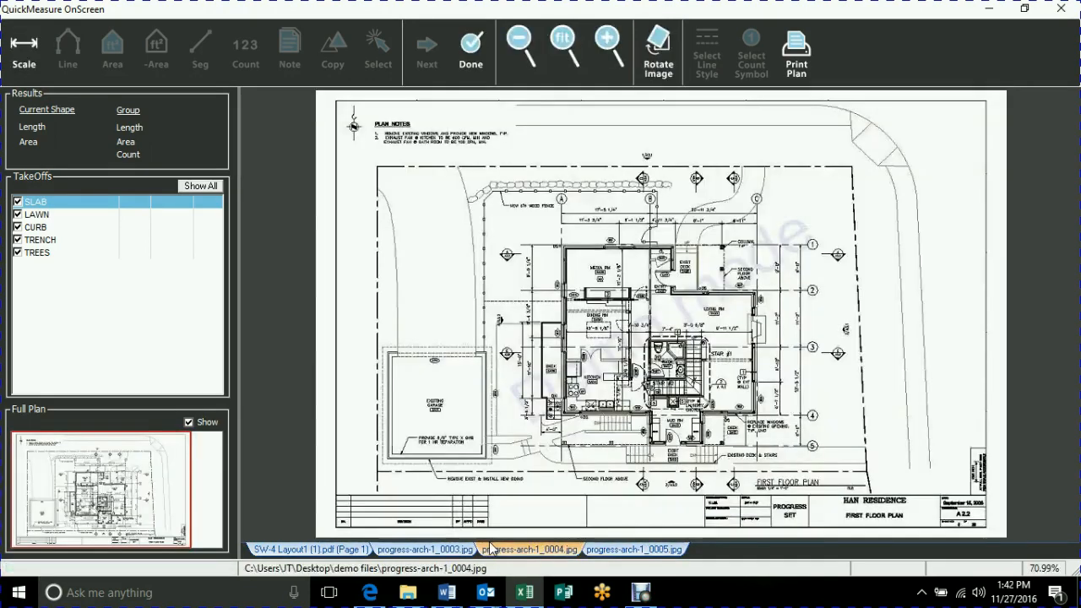
click(445, 550)
click(328, 551)
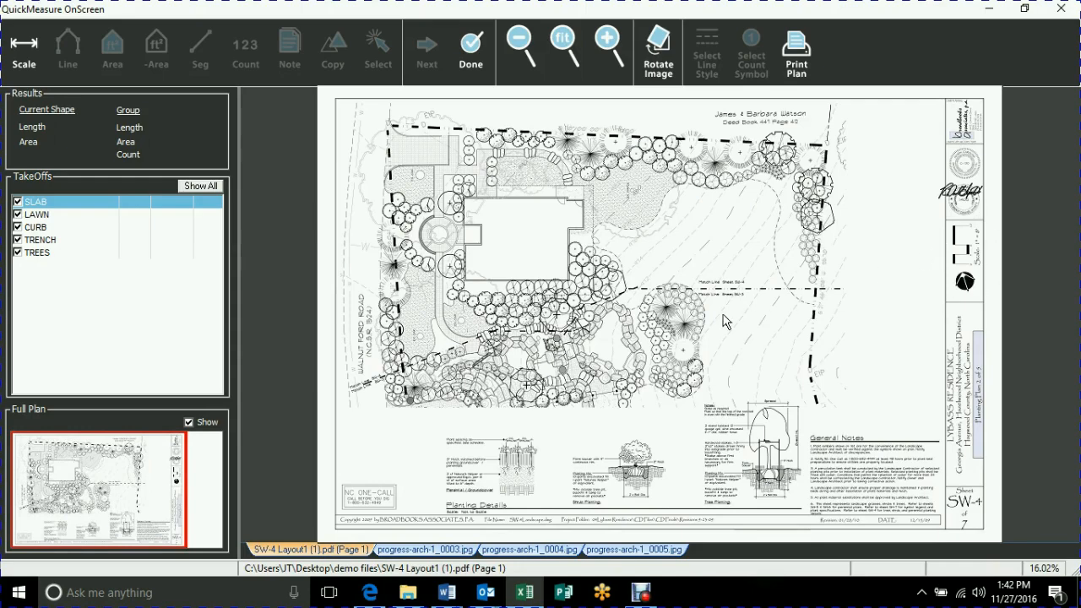
Calibrate the plan's scale with a line spanning the graphic scale bar in the title block from 16' to 0, set to 16 feet.
scroll(778, 298, up, 5)
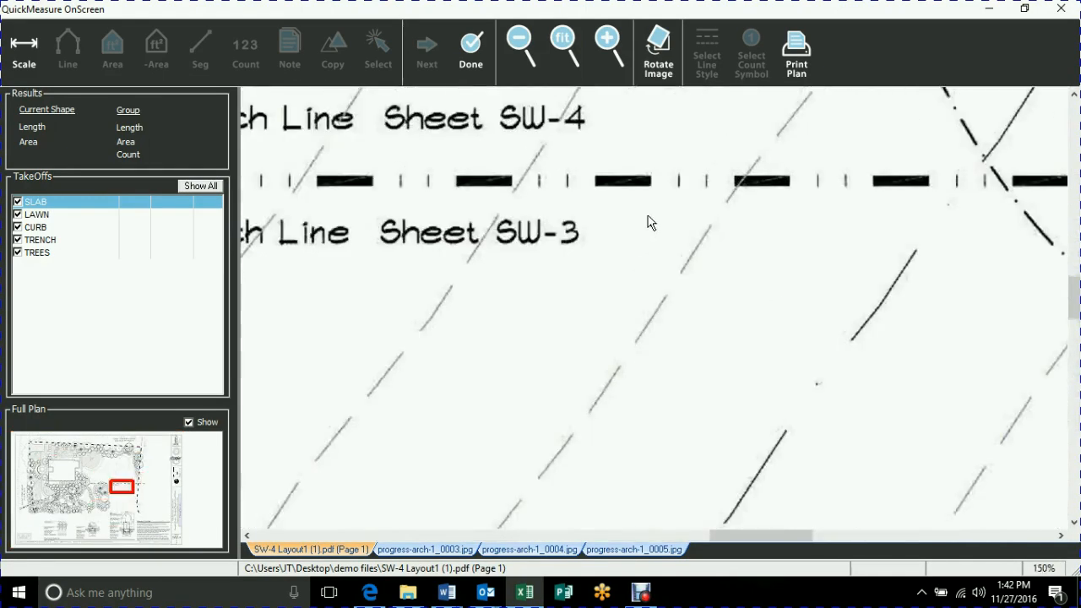
drag(1047, 141, 310, 270)
drag(1062, 157, 442, 212)
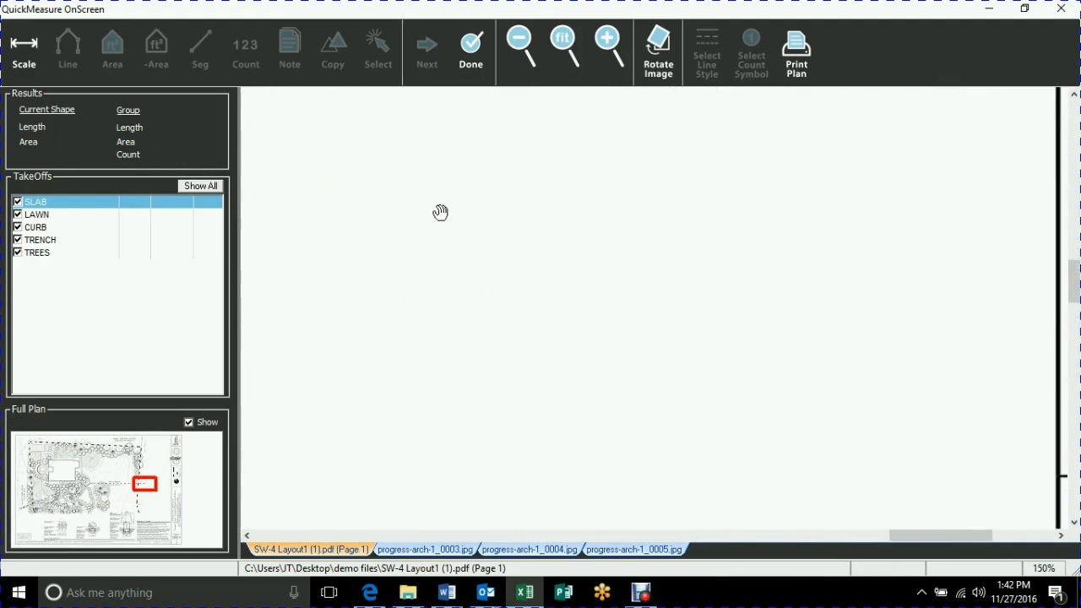
drag(835, 186, 424, 545)
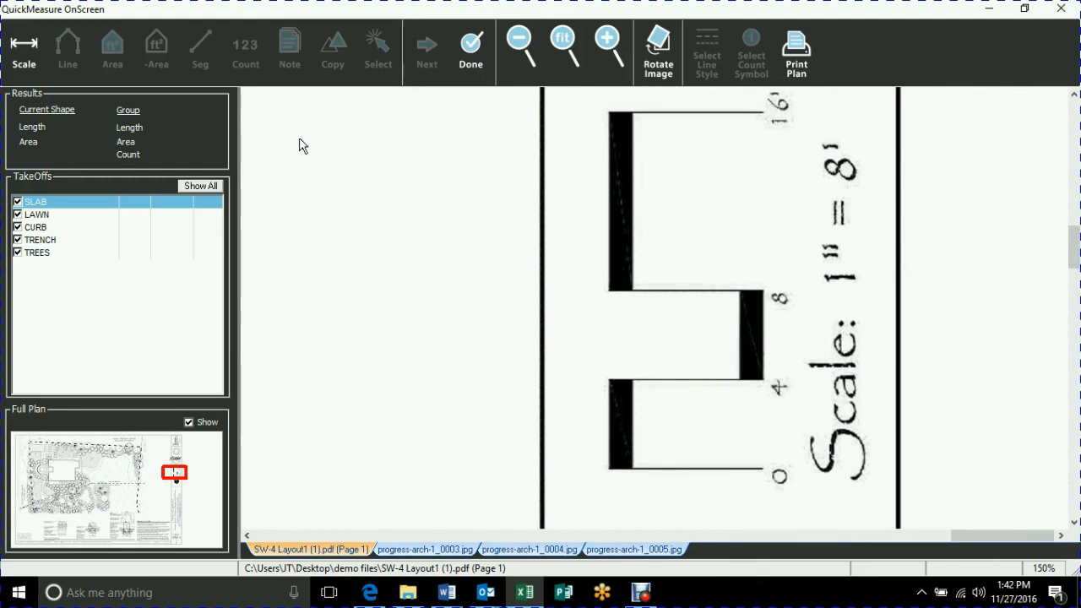
click(31, 67)
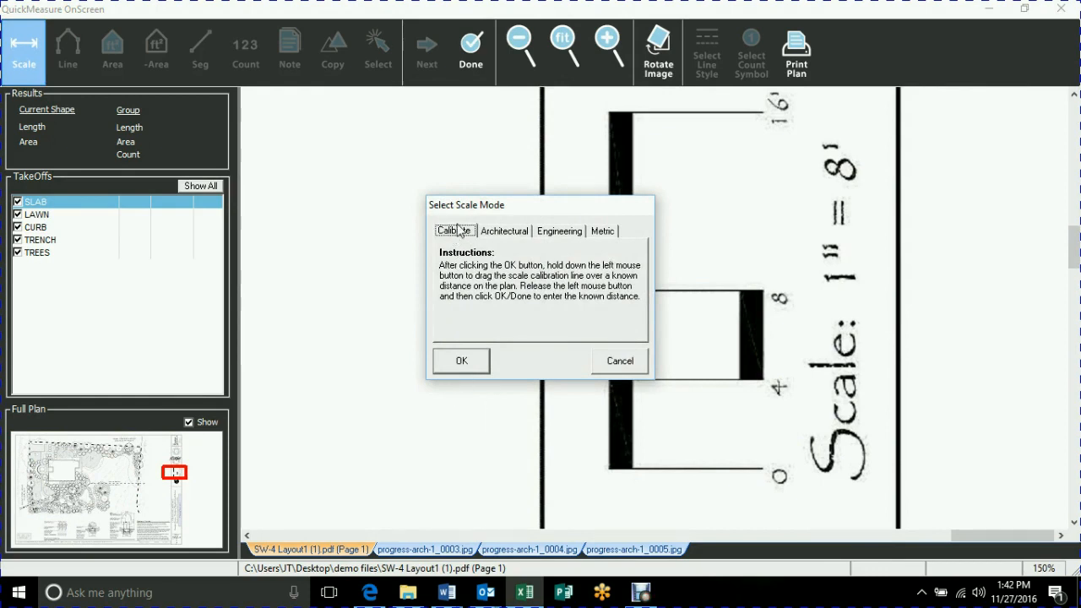
click(461, 361)
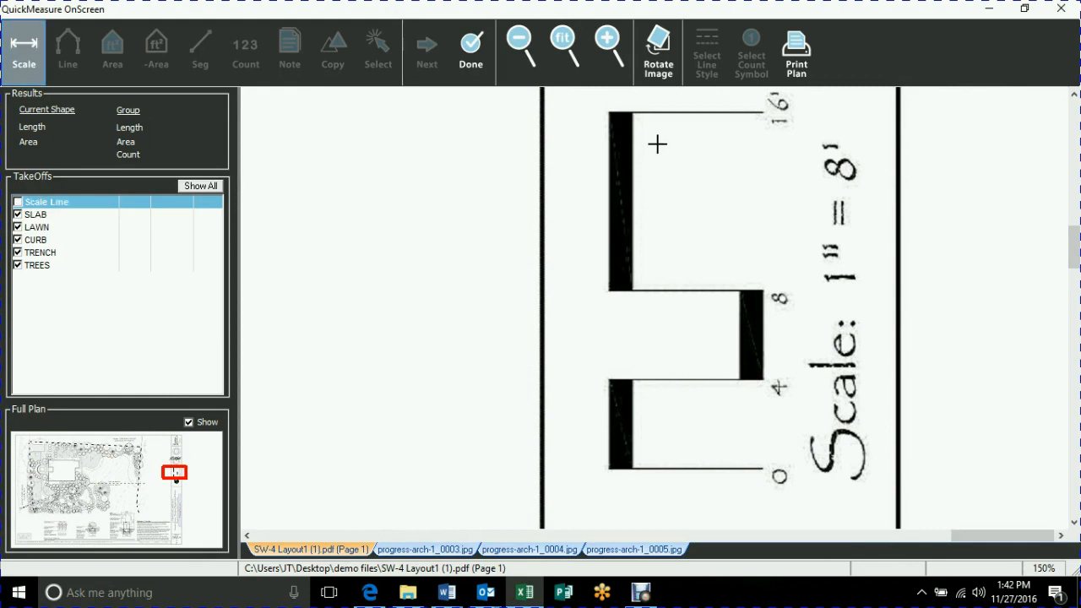
drag(689, 112, 692, 463)
click(693, 469)
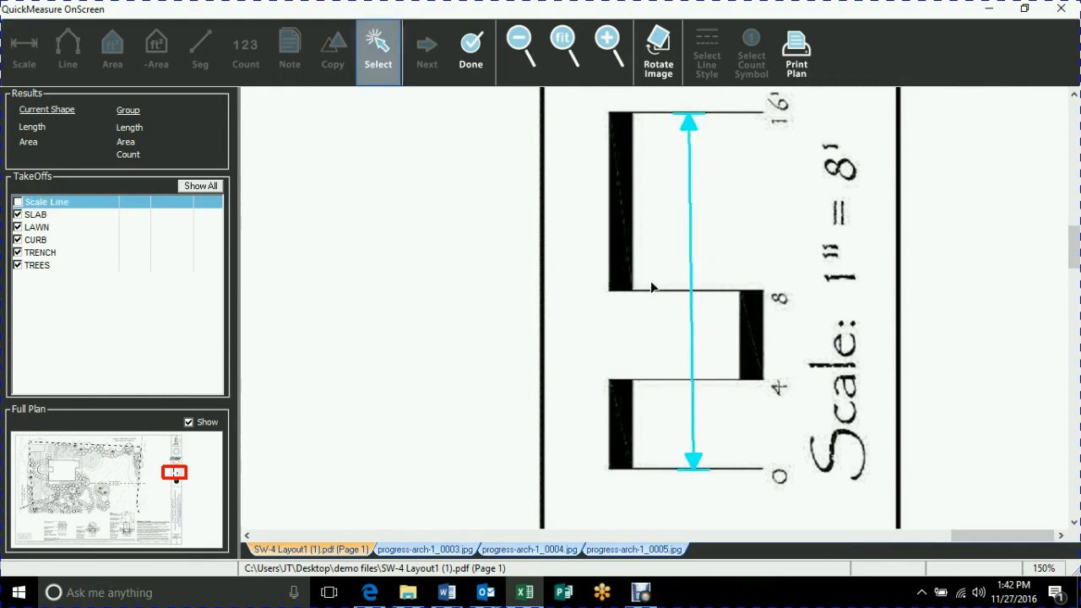
click(474, 75)
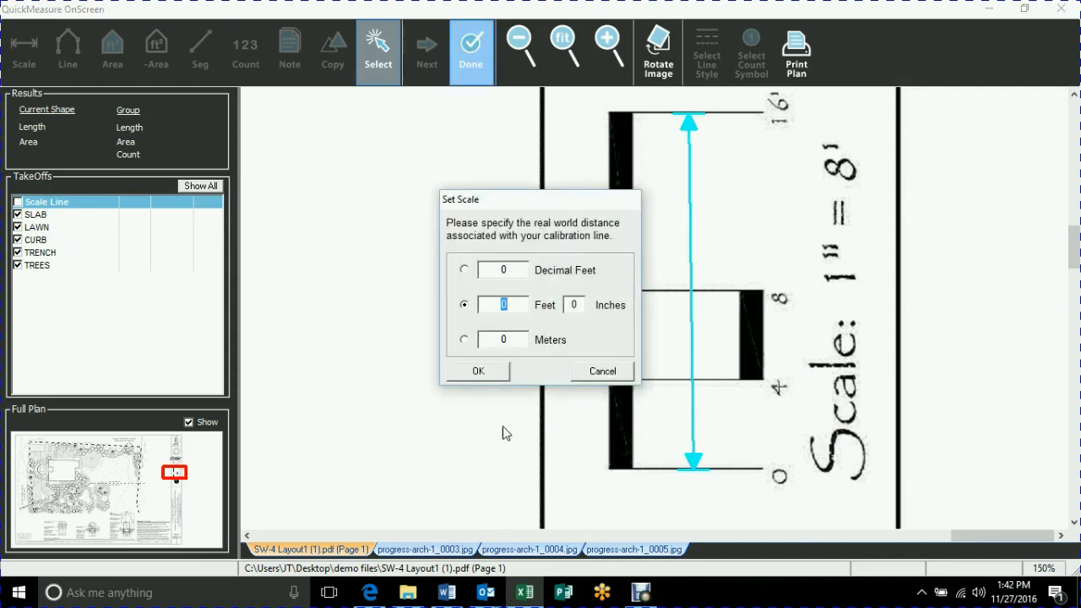
text(16)
click(492, 375)
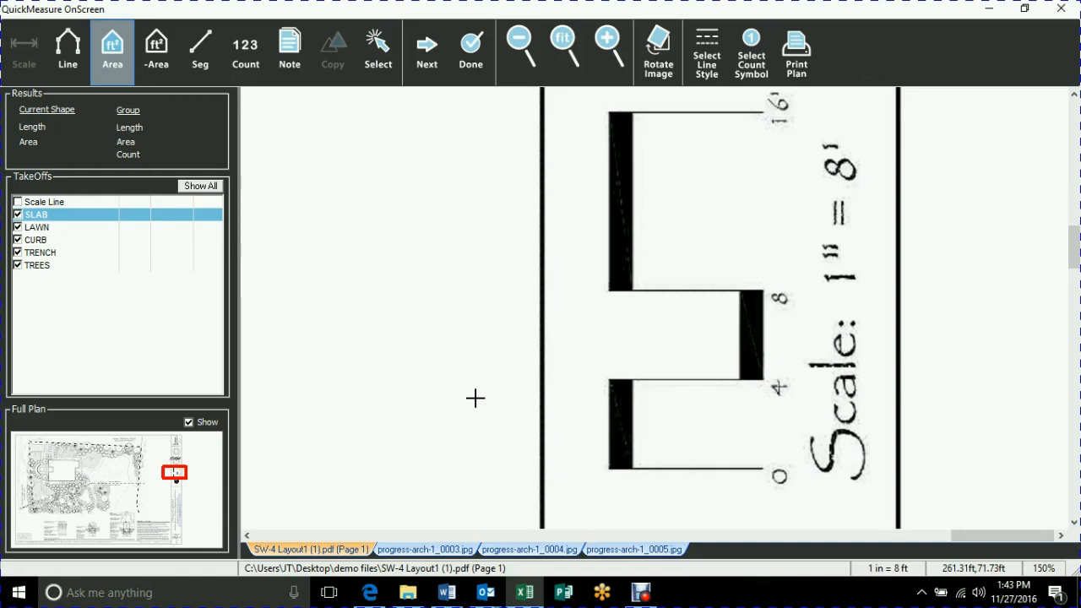
Measure the SLAB area by tracing the building outline corner by corner, leaving out the entry recess facing the circular patio.
scroll(468, 355, down, 3)
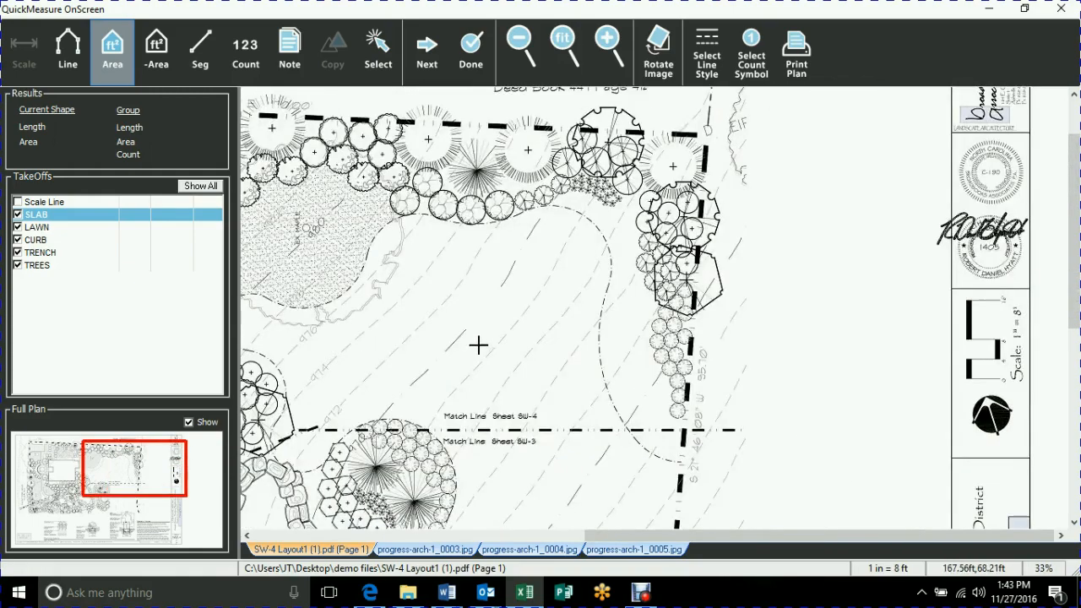
scroll(677, 296, down, 3)
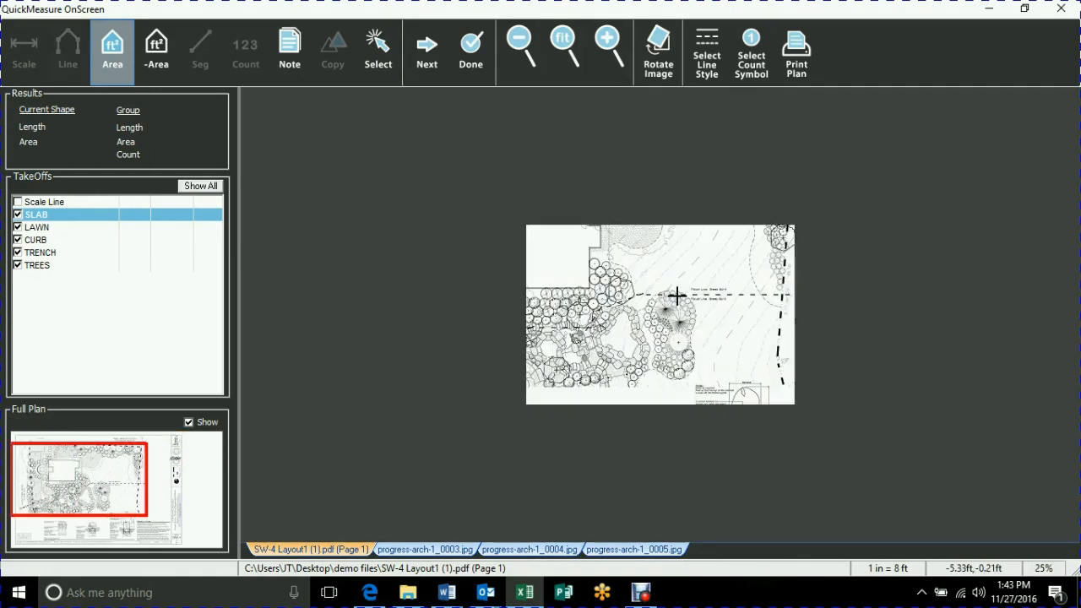
scroll(677, 295, up, 5)
drag(454, 278, 1057, 512)
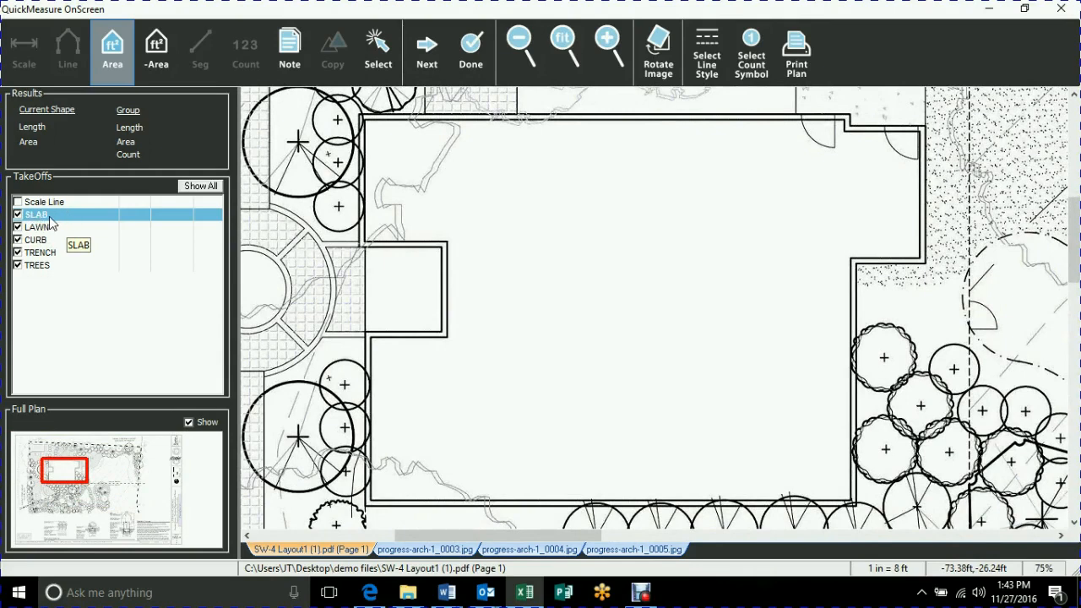
click(109, 57)
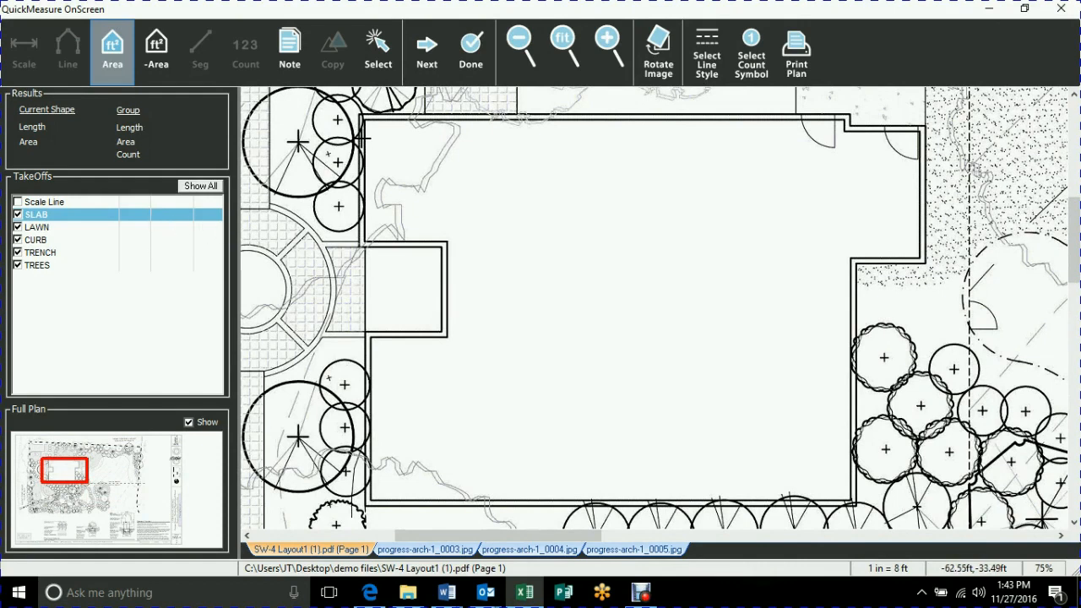
click(359, 115)
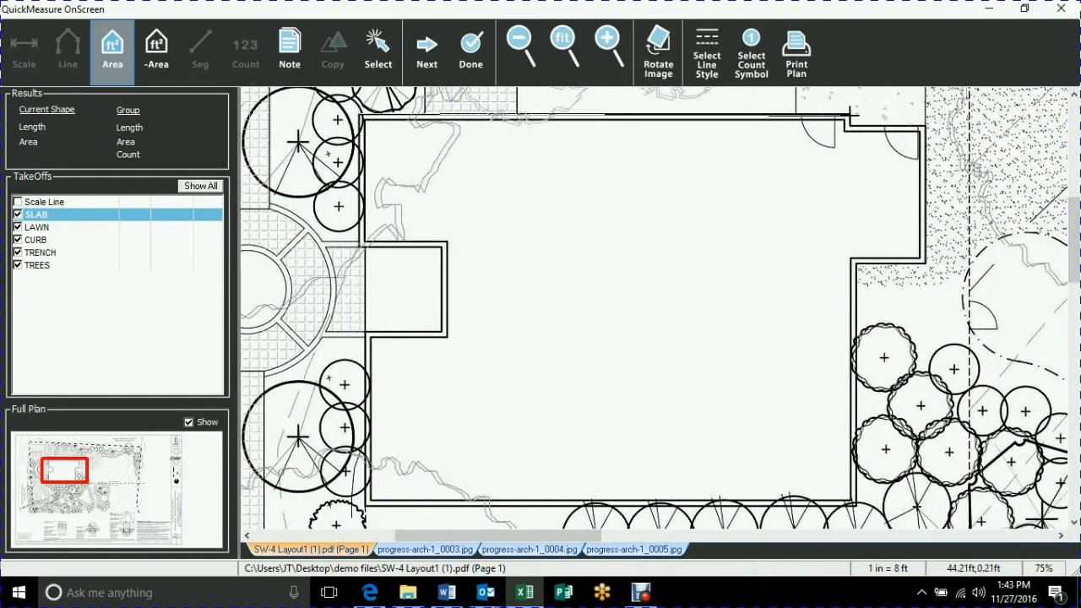
click(849, 122)
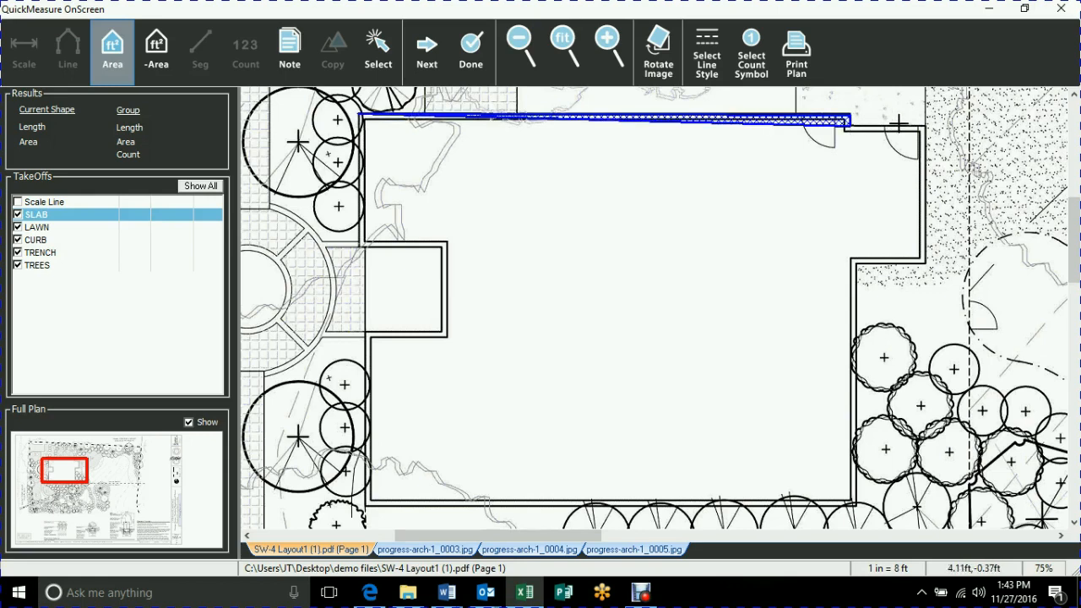
click(926, 126)
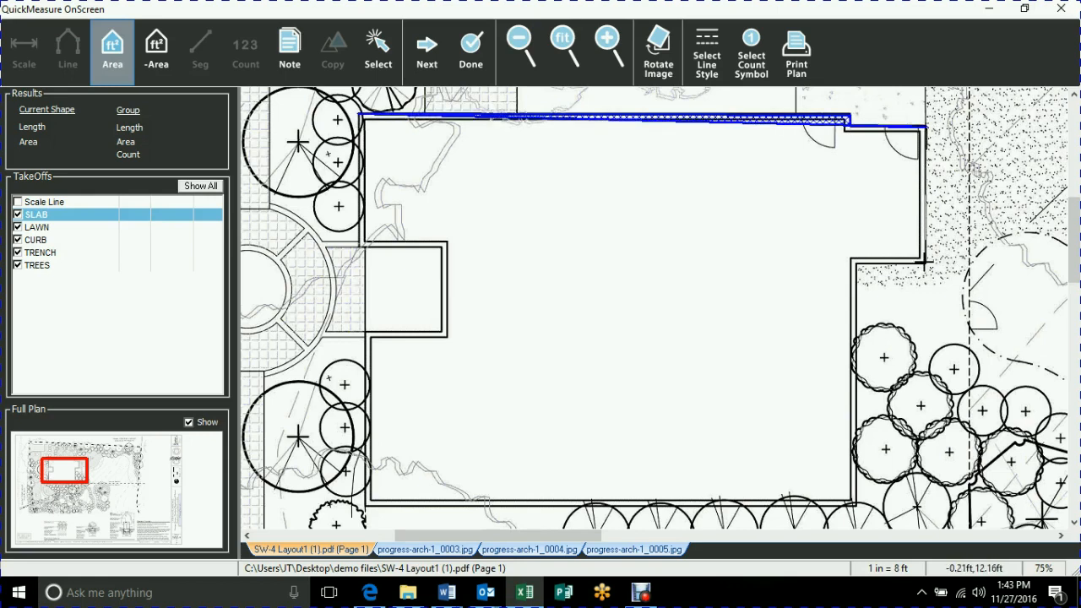
click(927, 262)
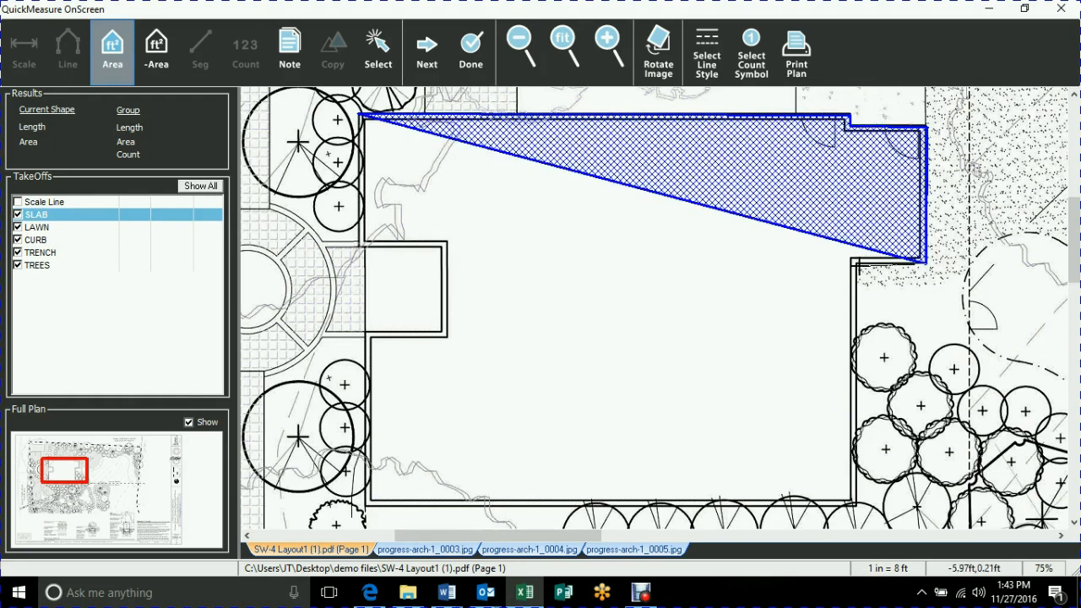
click(851, 263)
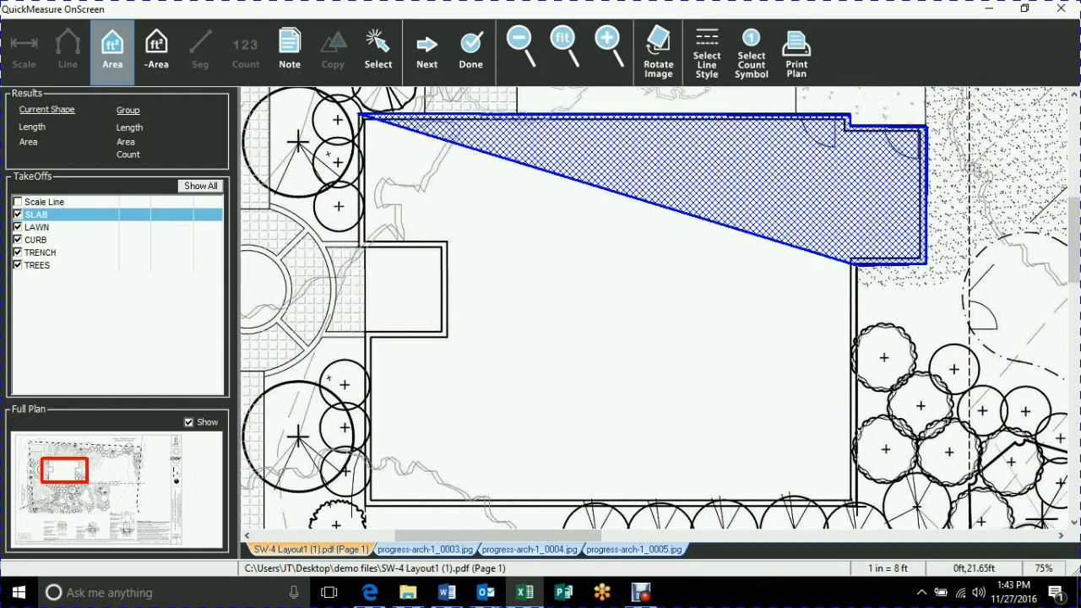
click(855, 505)
click(365, 505)
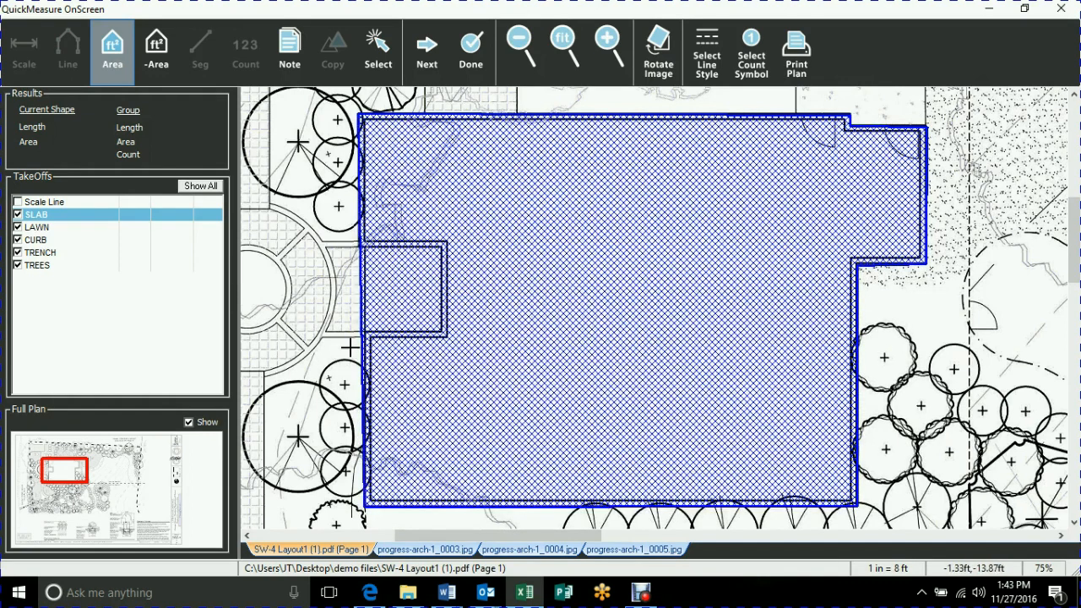
click(439, 331)
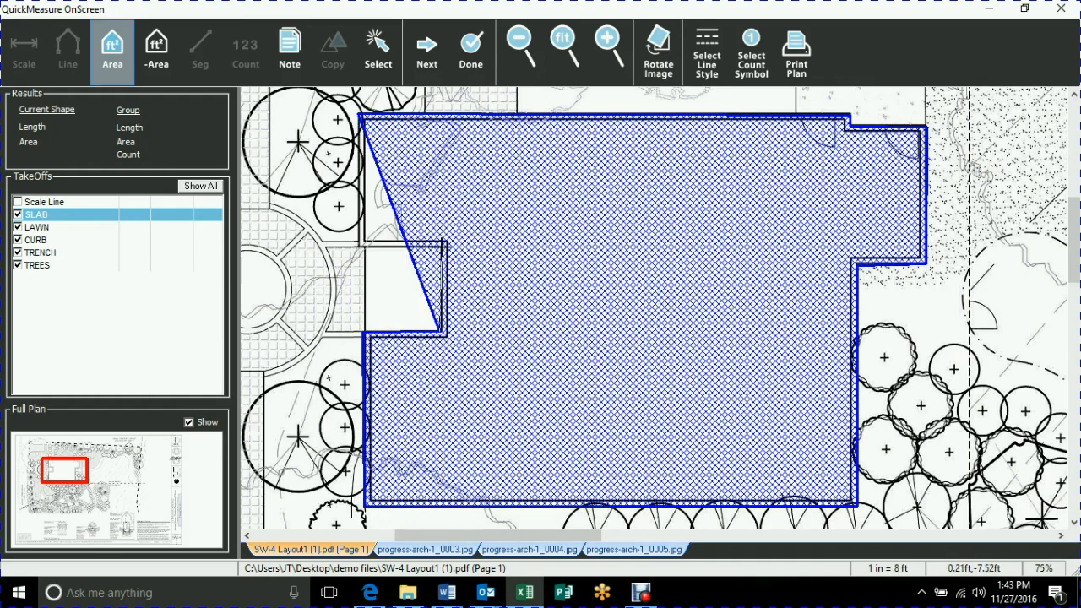
click(441, 244)
double_click(359, 246)
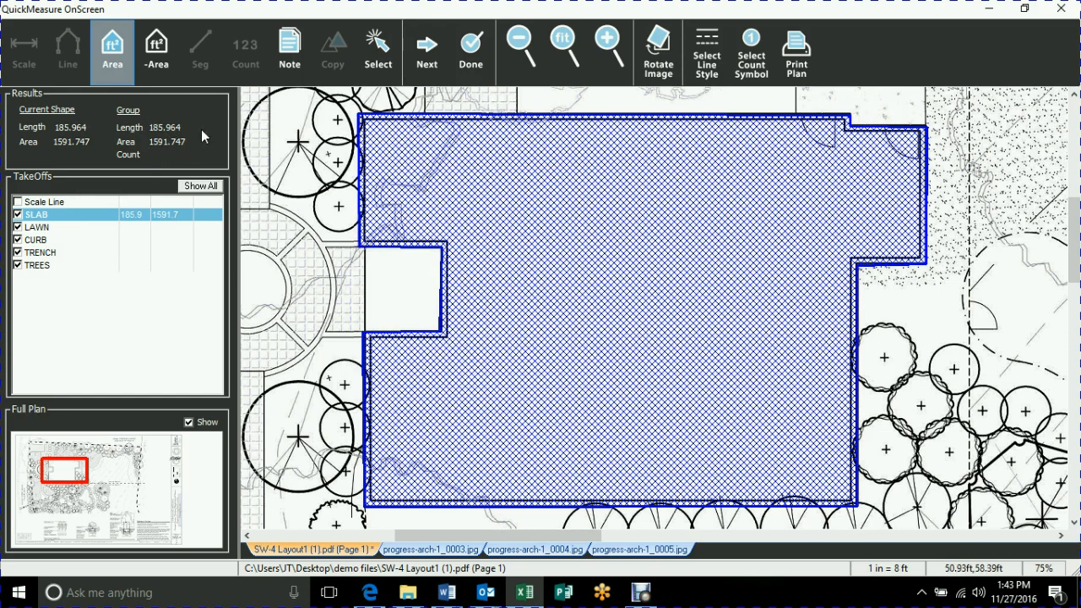
Draw a freehand SLAB area of about 112 sq ft over the circular patio and delete that shape.
drag(310, 305, 523, 301)
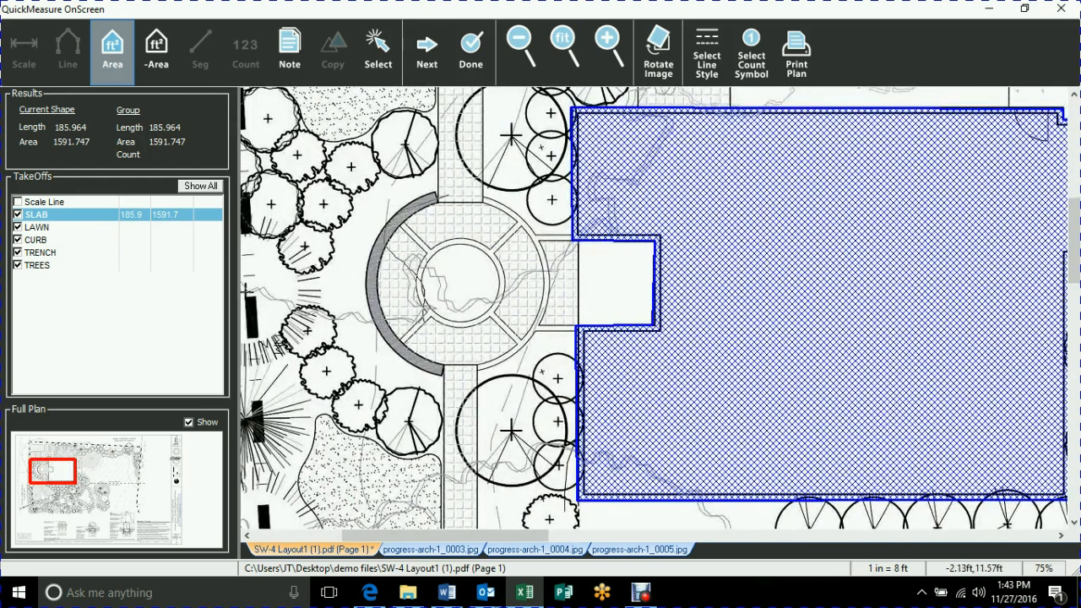
drag(444, 193, 444, 191)
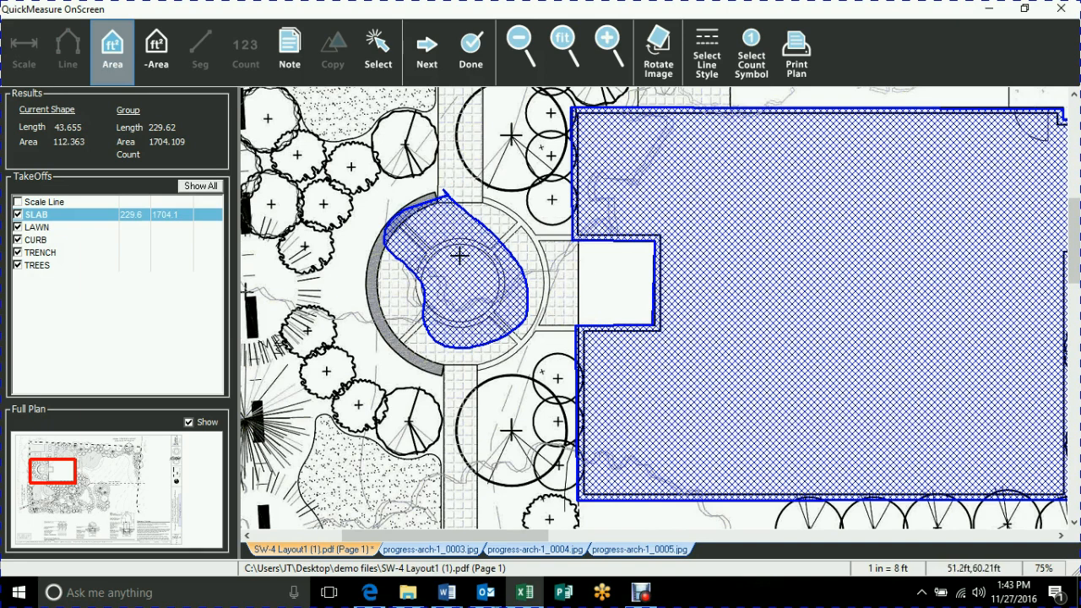
click(378, 50)
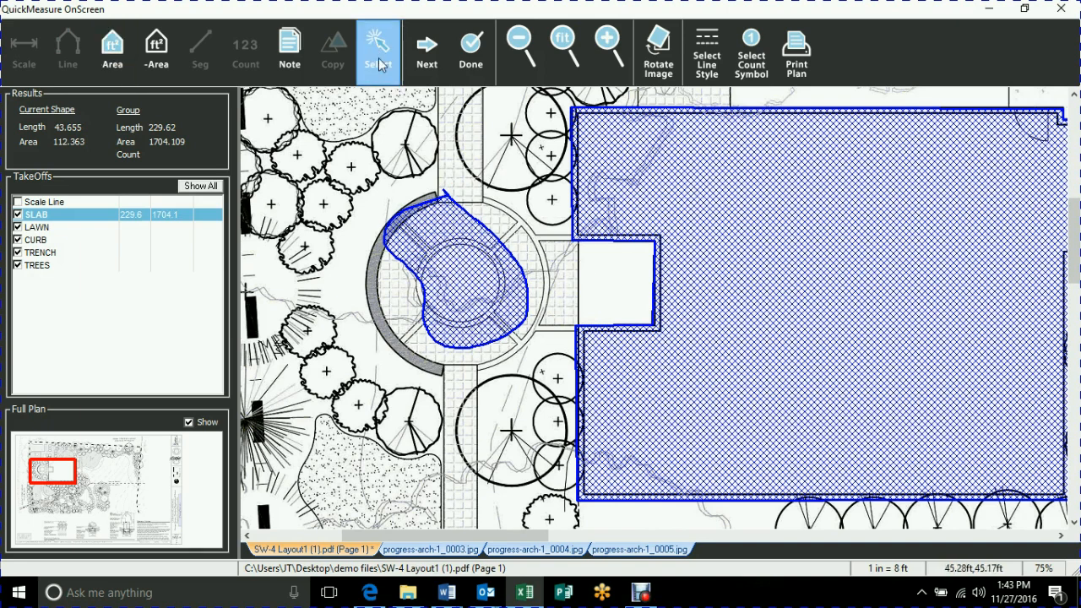
click(473, 286)
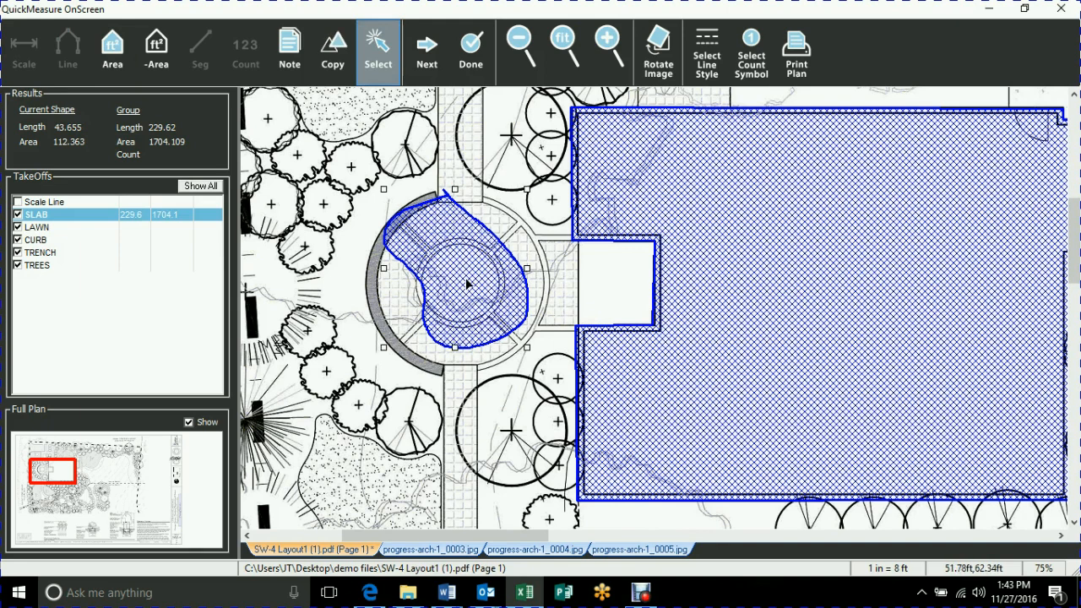
key(Delete)
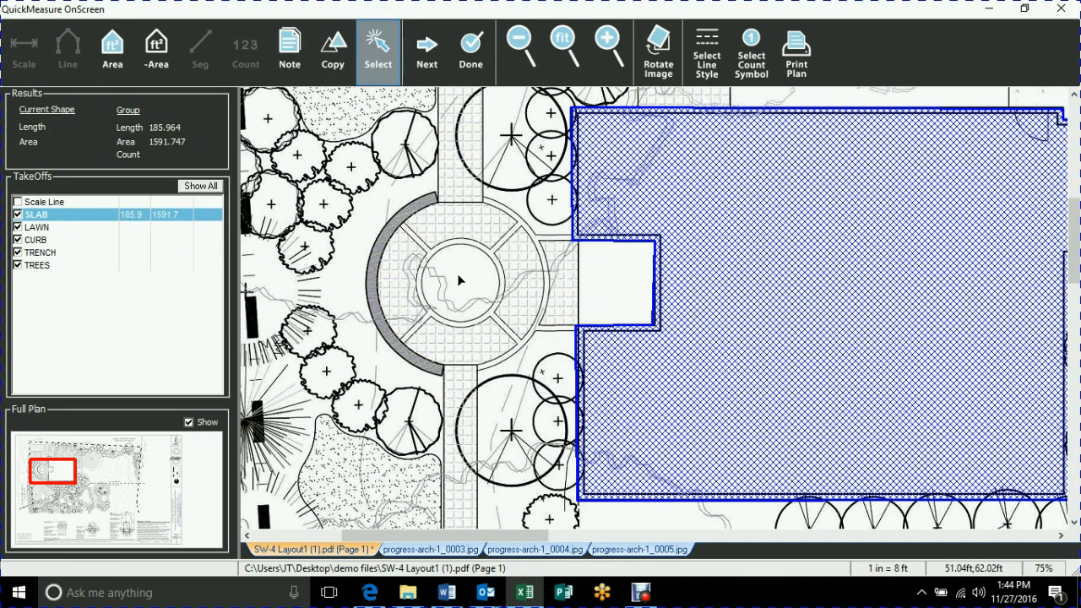
Start the LAWN area at the EX. OAK lawn's corner by the walkway and trace its wavy edge along the shrubs.
click(38, 227)
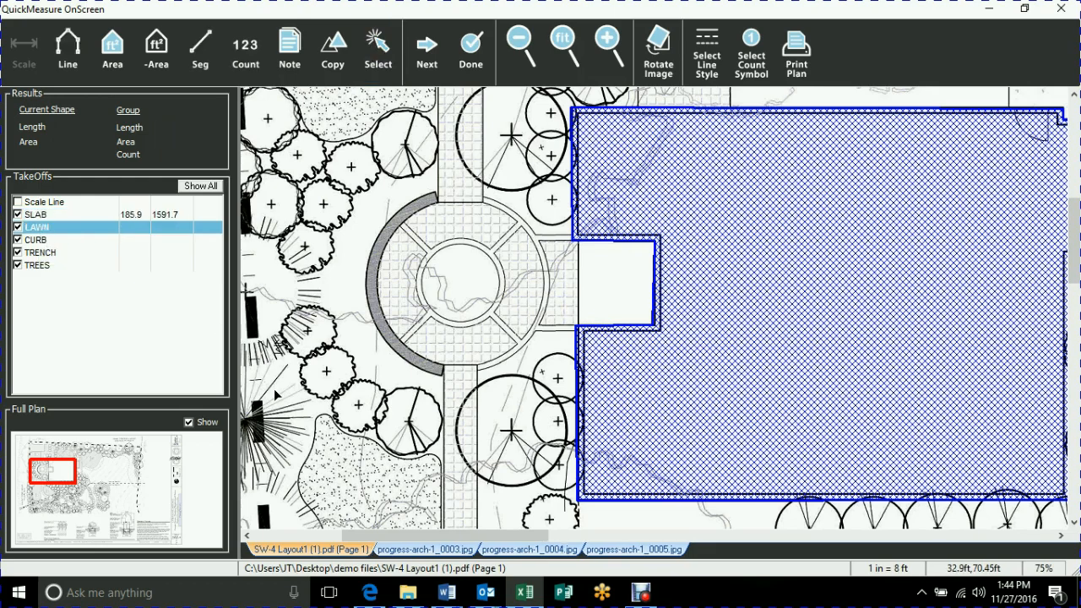
drag(343, 471, 359, 201)
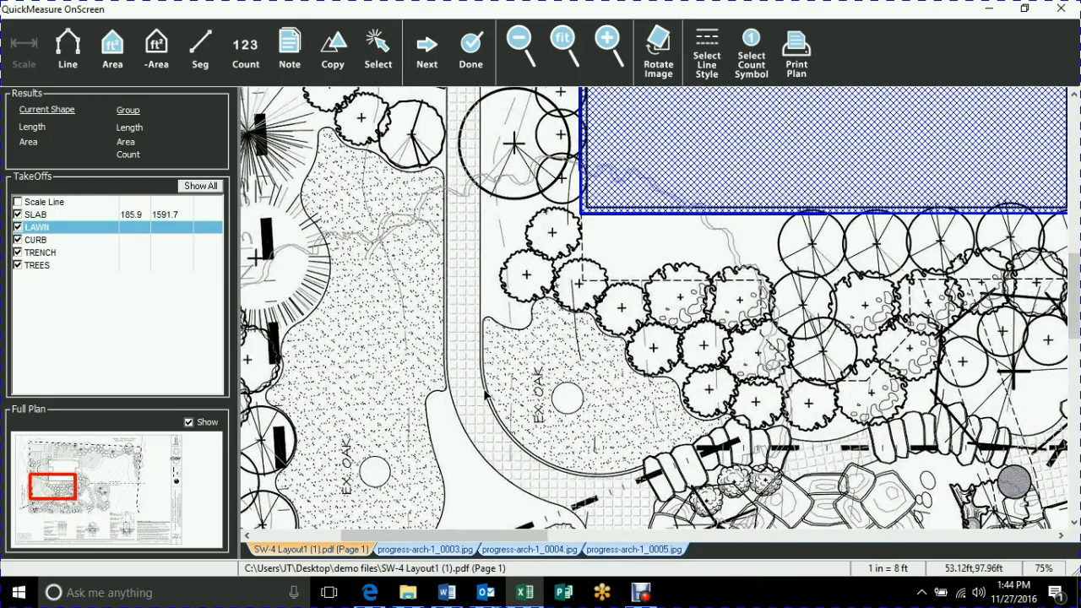
scroll(478, 393, up, 2)
drag(584, 419, 521, 327)
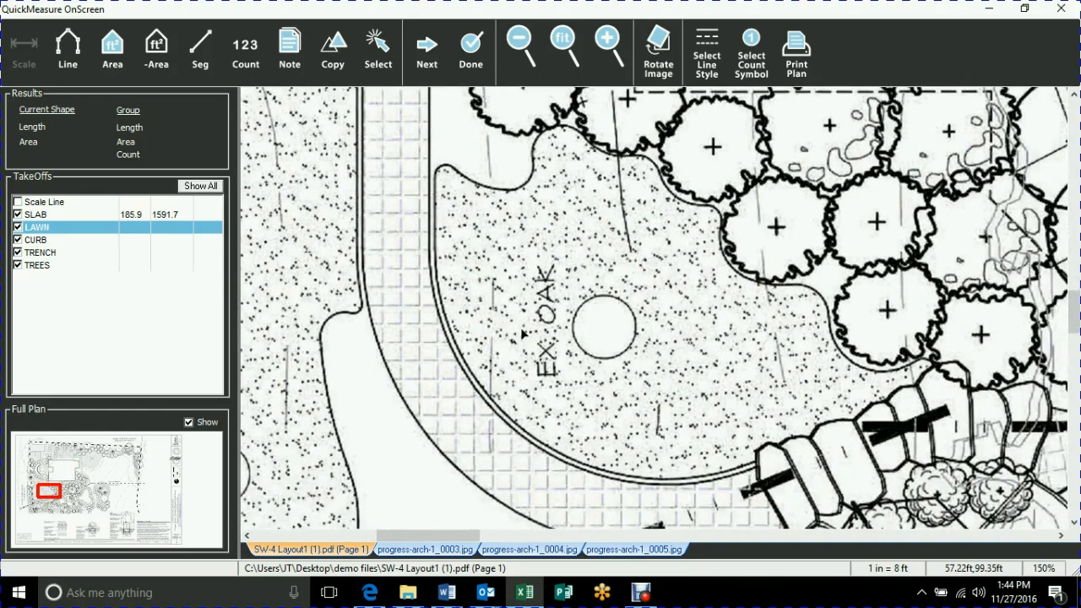
click(113, 49)
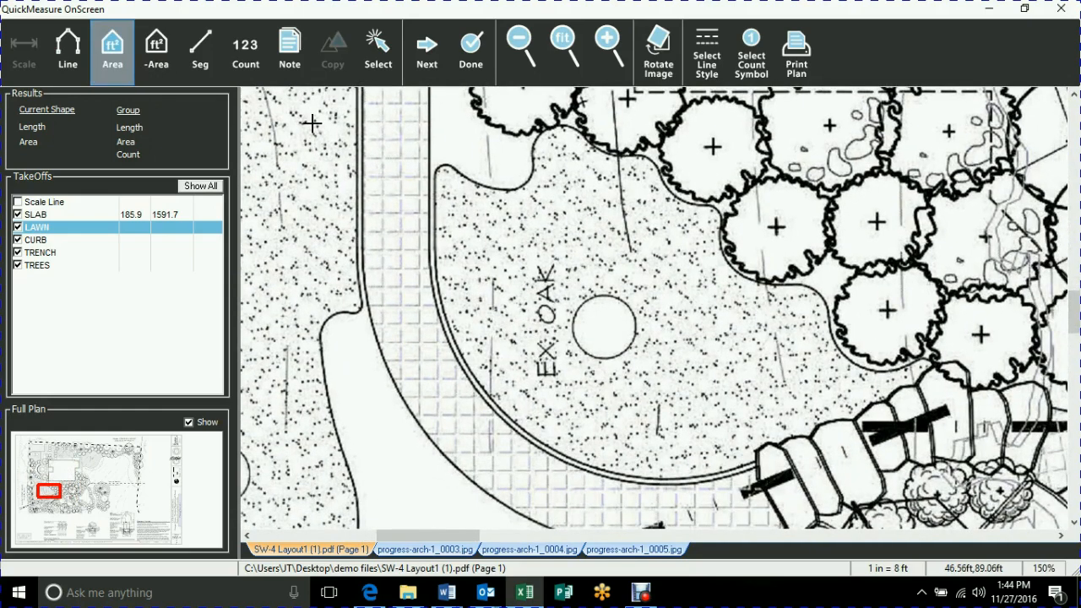
click(441, 164)
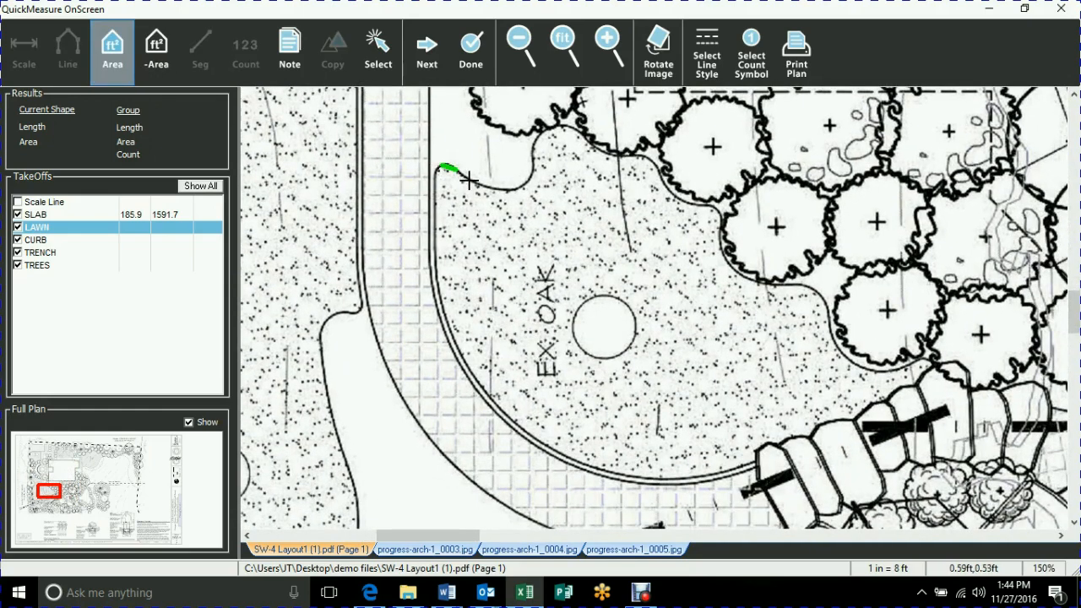
click(505, 191)
click(521, 187)
click(532, 176)
click(534, 165)
click(540, 146)
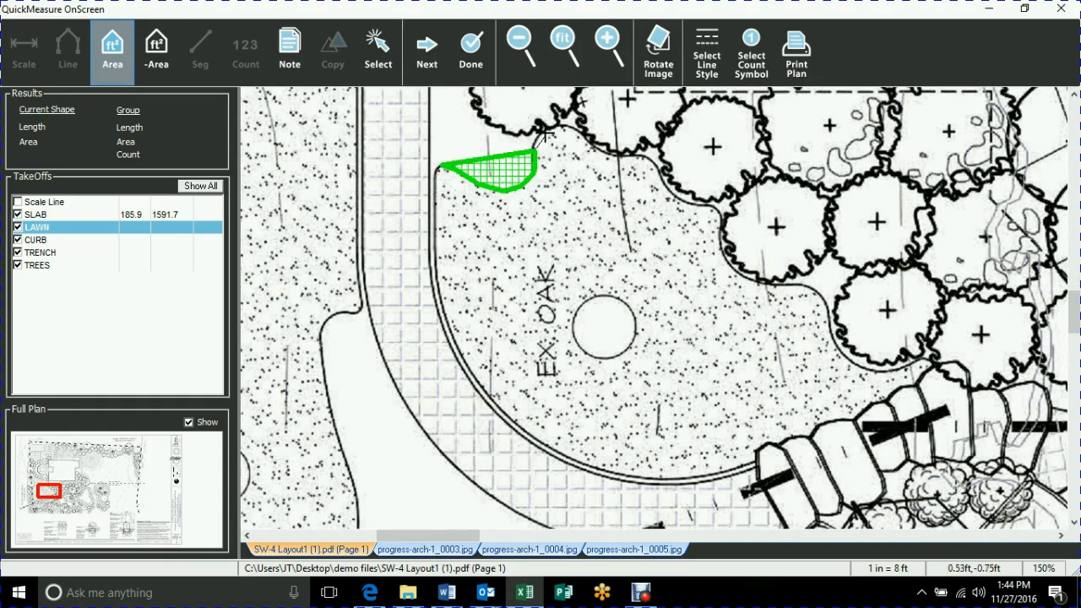
click(545, 133)
click(558, 125)
click(578, 132)
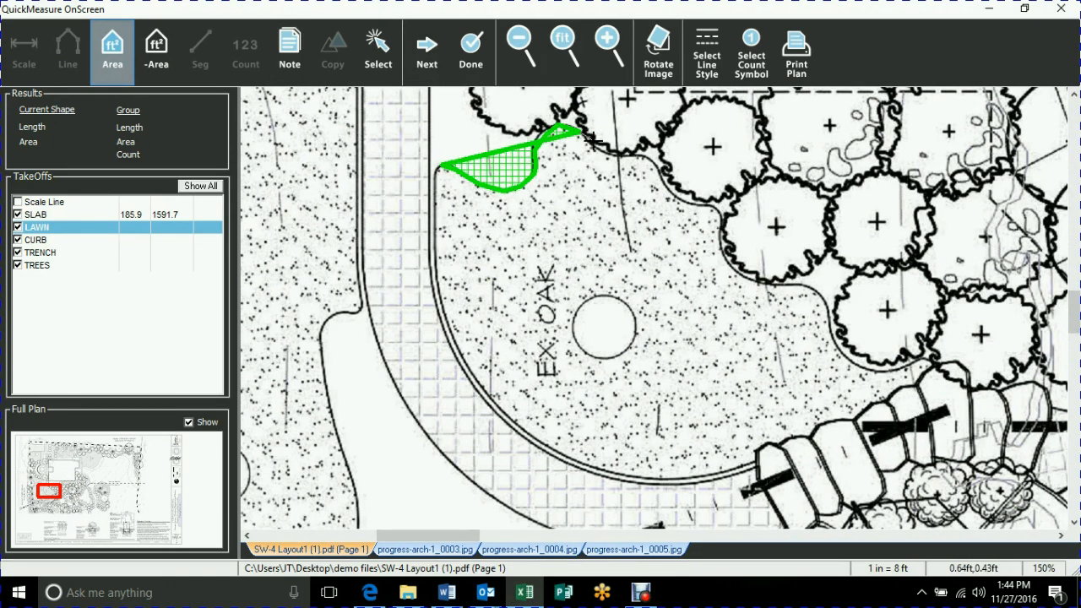
click(596, 149)
click(620, 156)
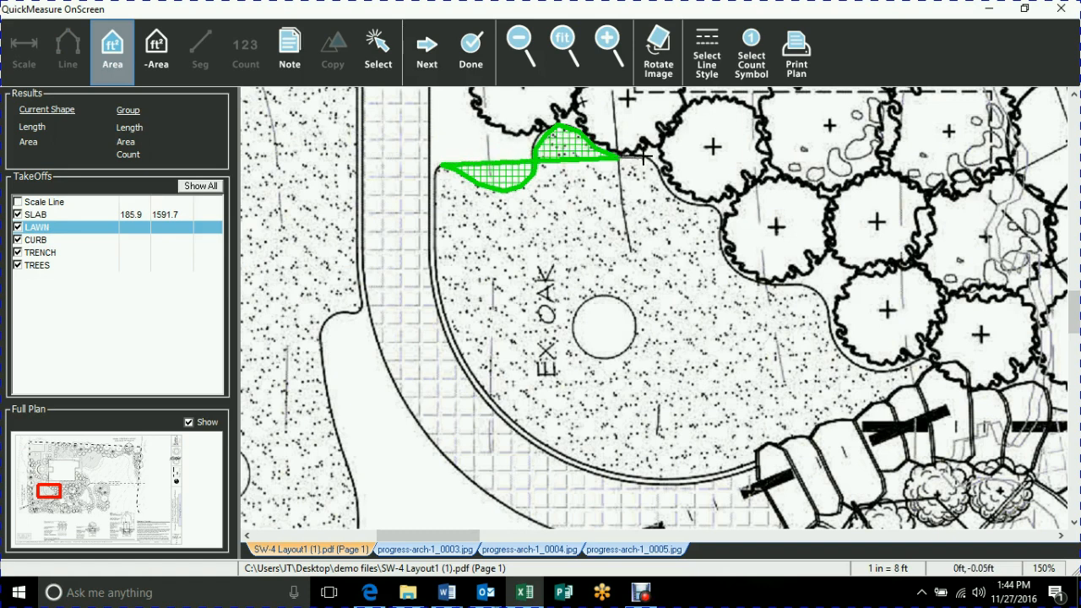
click(643, 158)
click(675, 196)
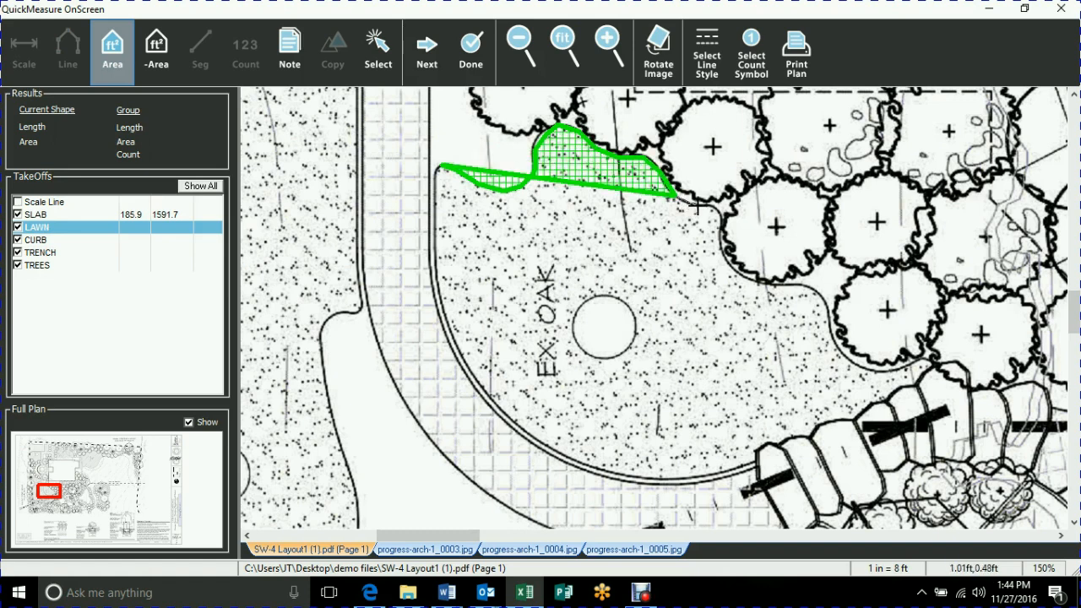
click(718, 208)
click(725, 223)
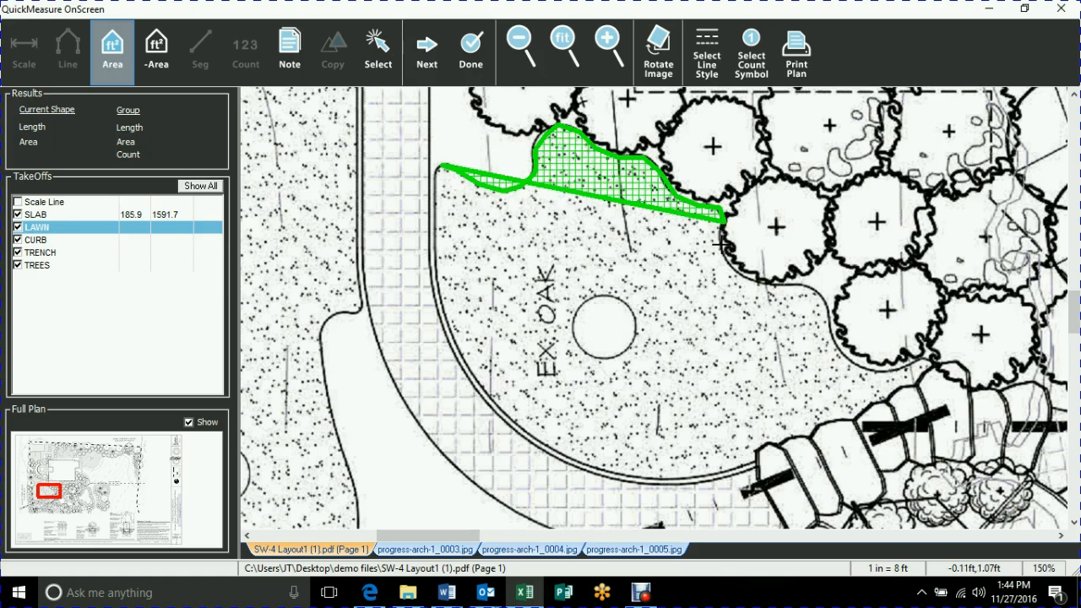
click(725, 245)
click(732, 264)
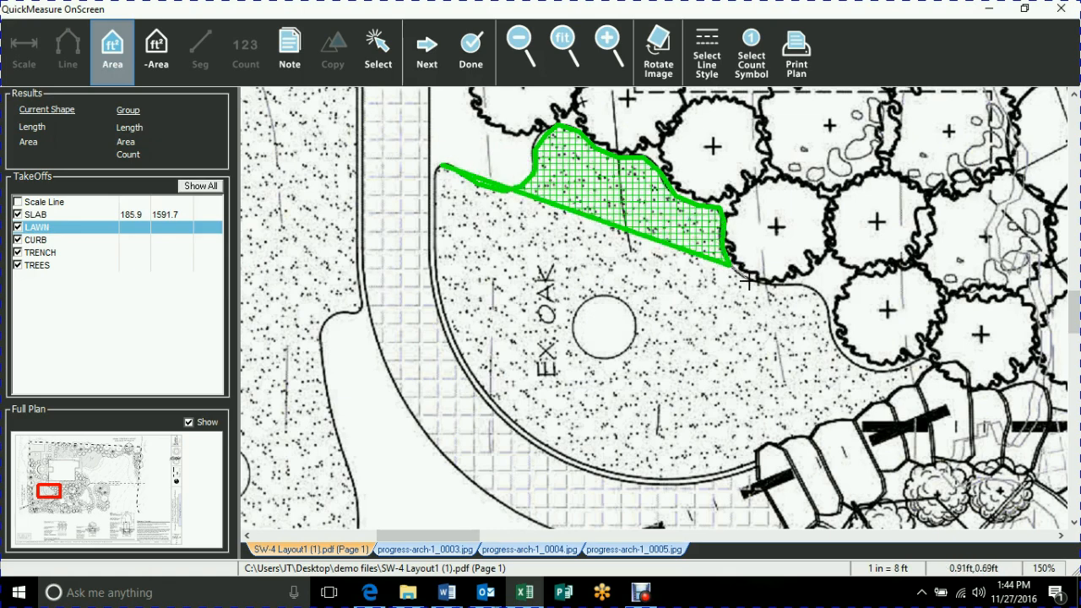
click(750, 281)
Continue the LAWN area along the curved walkway edge back toward the starting corner and finish the shape.
click(698, 479)
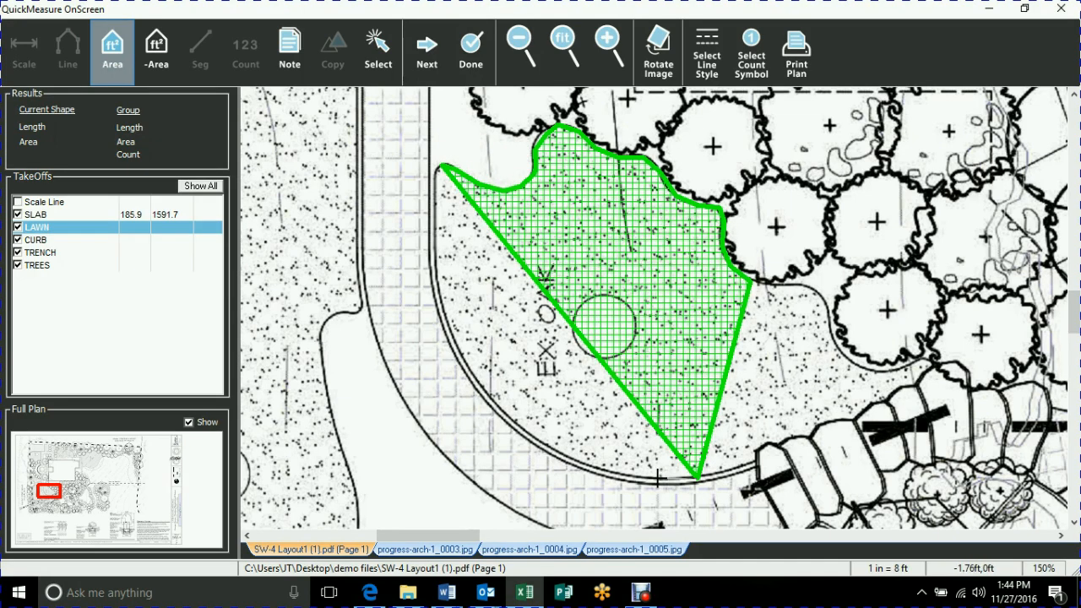
click(657, 478)
click(604, 471)
click(560, 456)
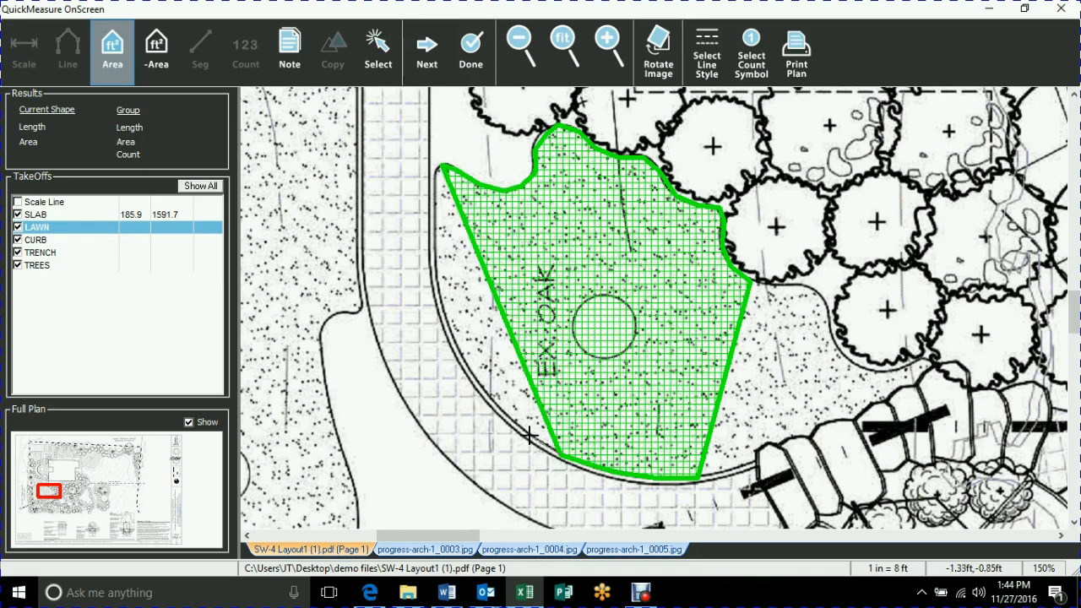
click(517, 422)
click(481, 383)
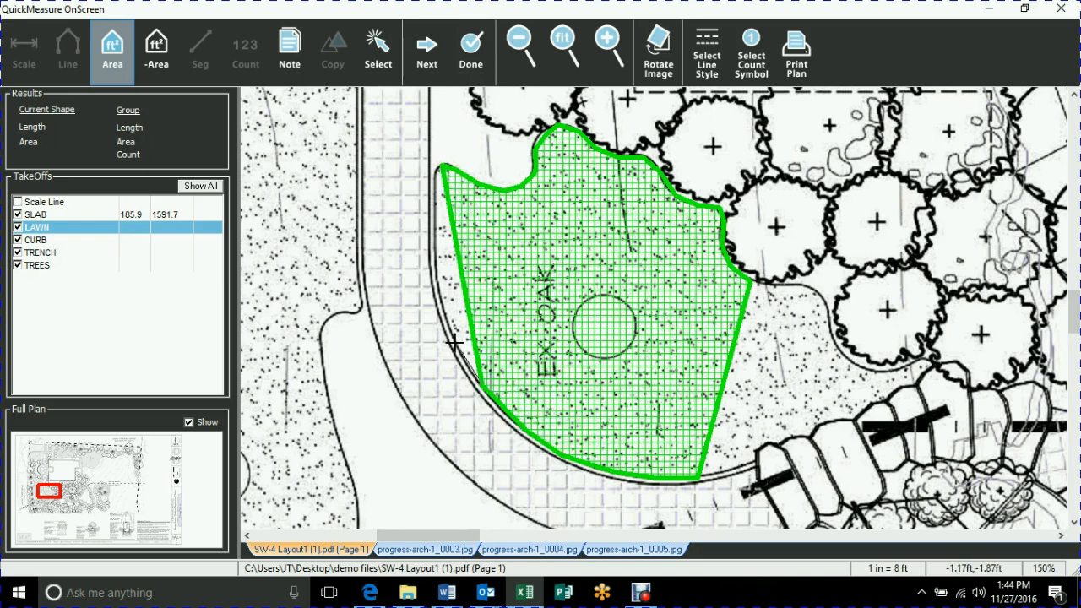
click(454, 342)
click(431, 280)
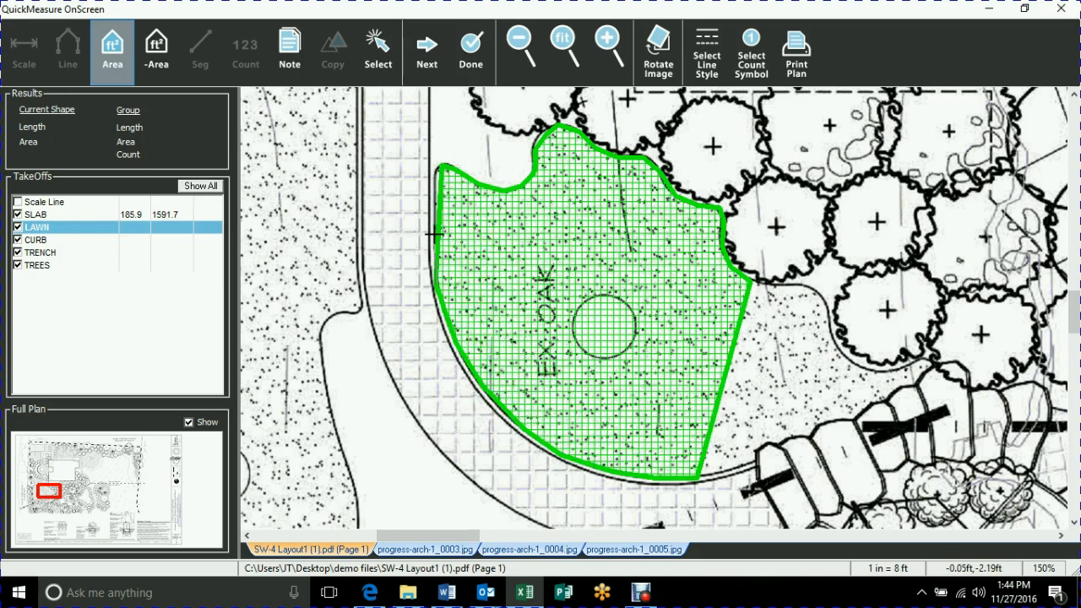
double_click(434, 234)
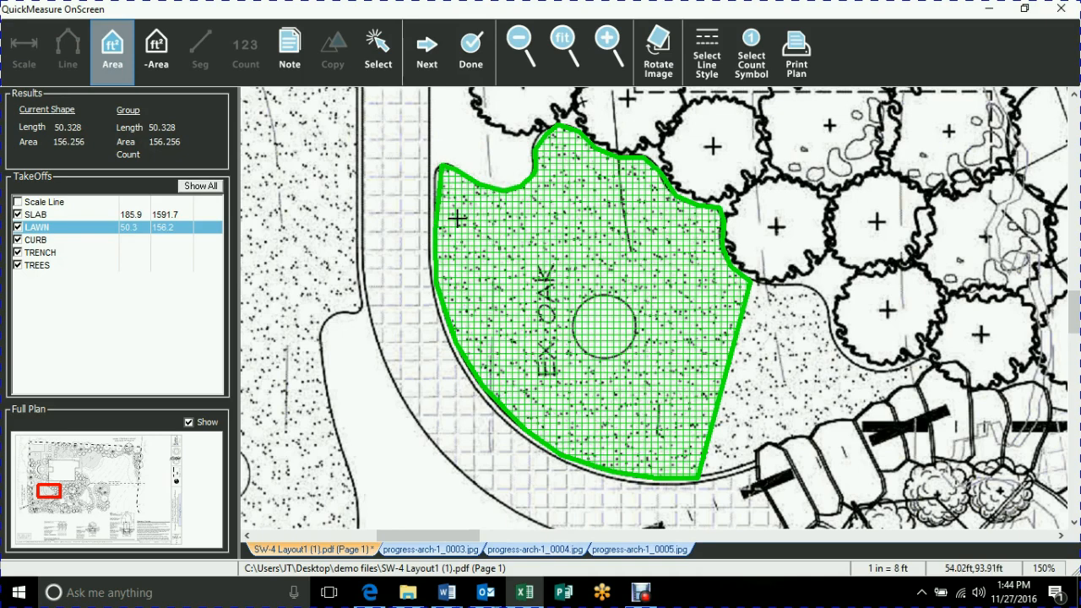
Reshape the LAWN area by pulling its boundary outward beside the starting corner so the edge follows the walkway.
click(375, 46)
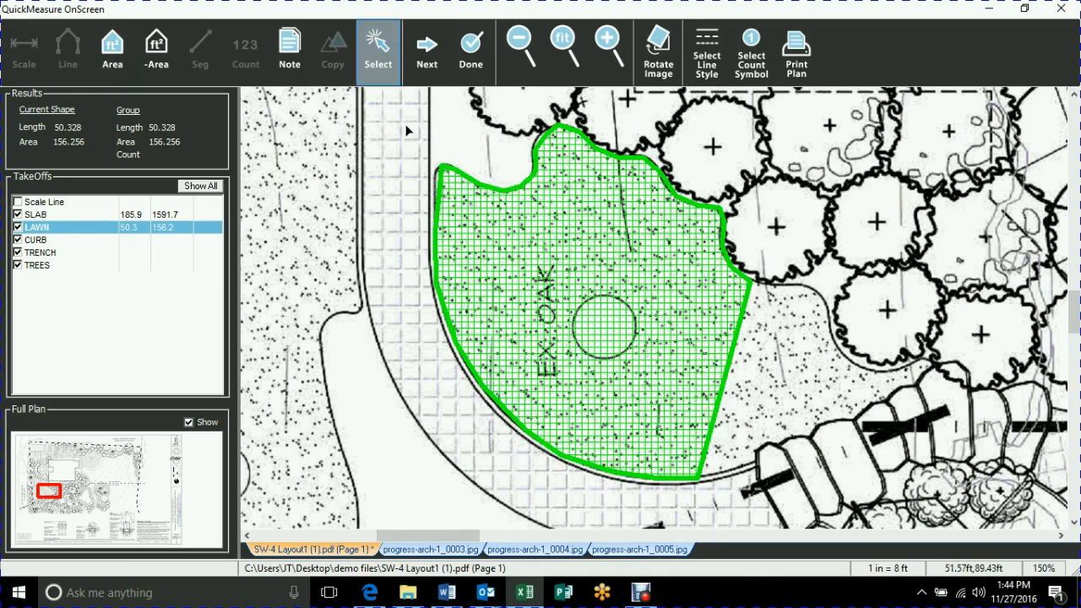
click(441, 181)
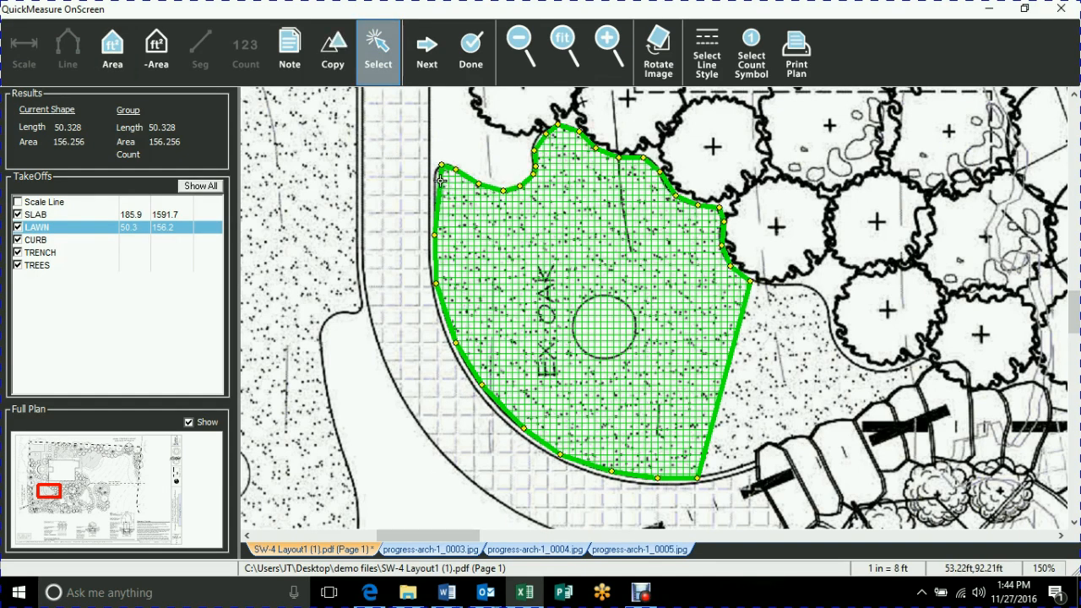
drag(439, 187, 435, 173)
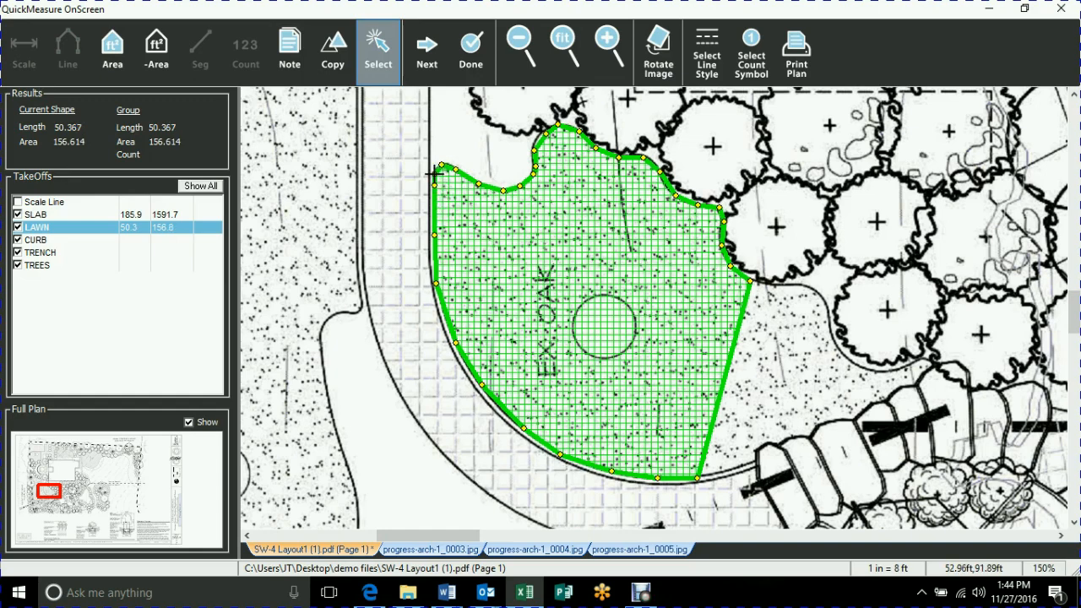
click(340, 125)
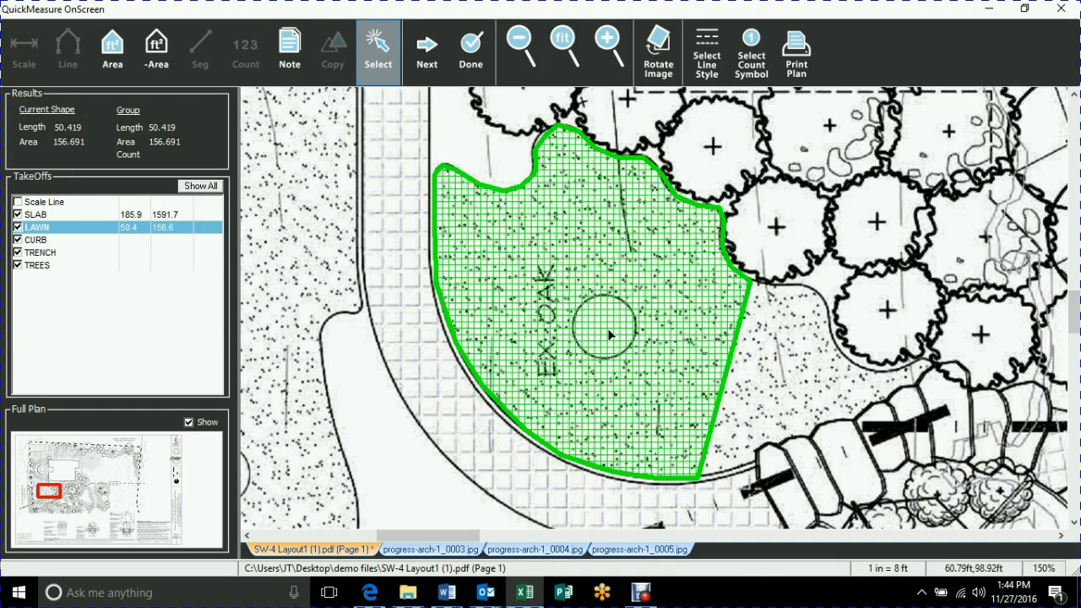
Start a negative LAWN area and trace the right half of the circle beside the EX. OAK label.
click(156, 51)
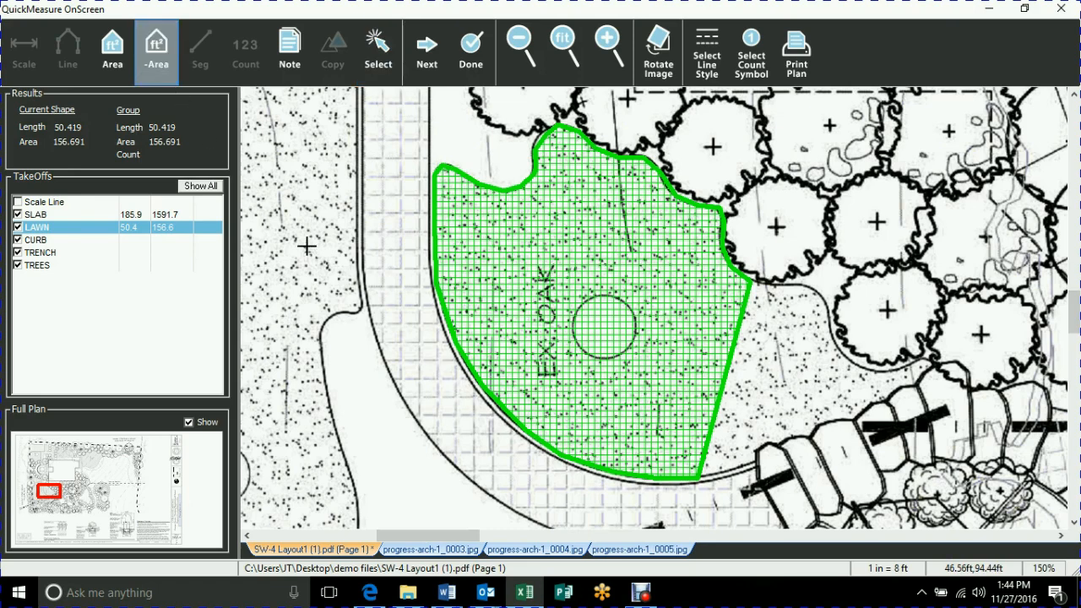
scroll(618, 334, up, 3)
click(576, 230)
click(625, 242)
click(656, 276)
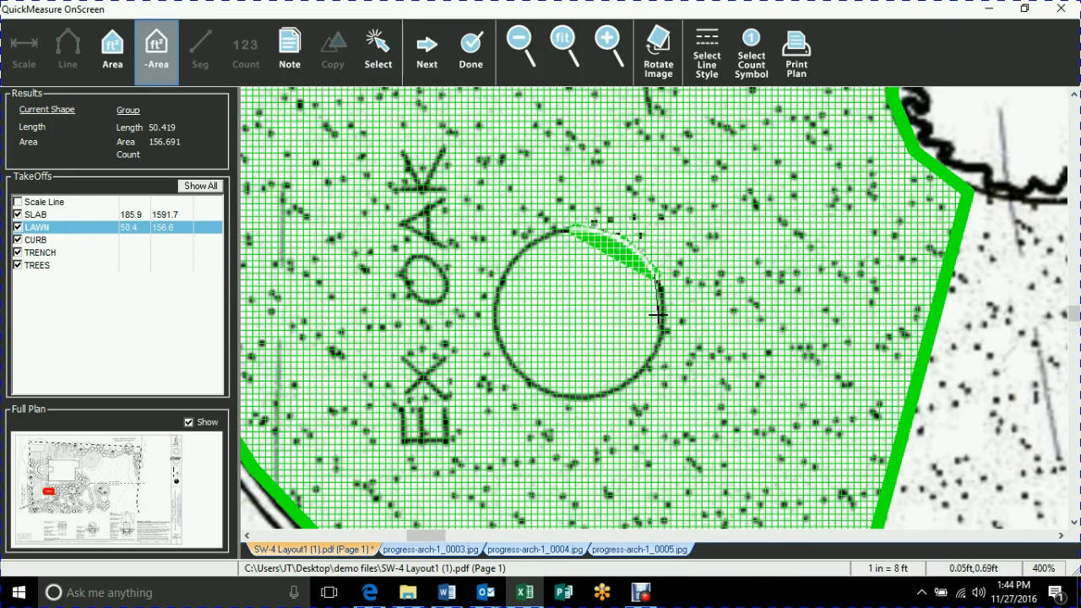
click(663, 333)
click(651, 371)
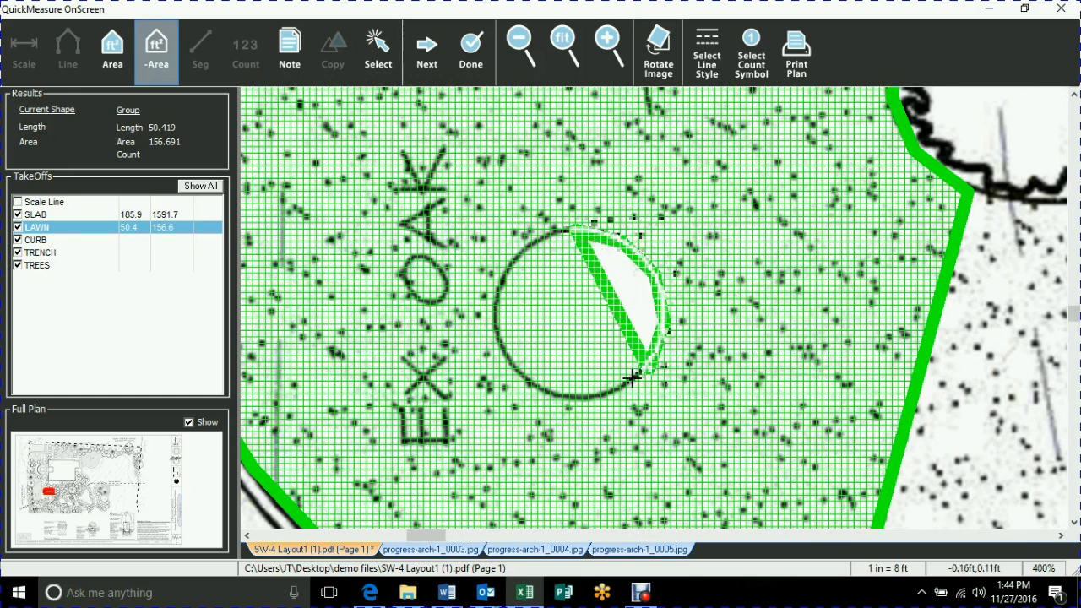
click(587, 397)
click(568, 395)
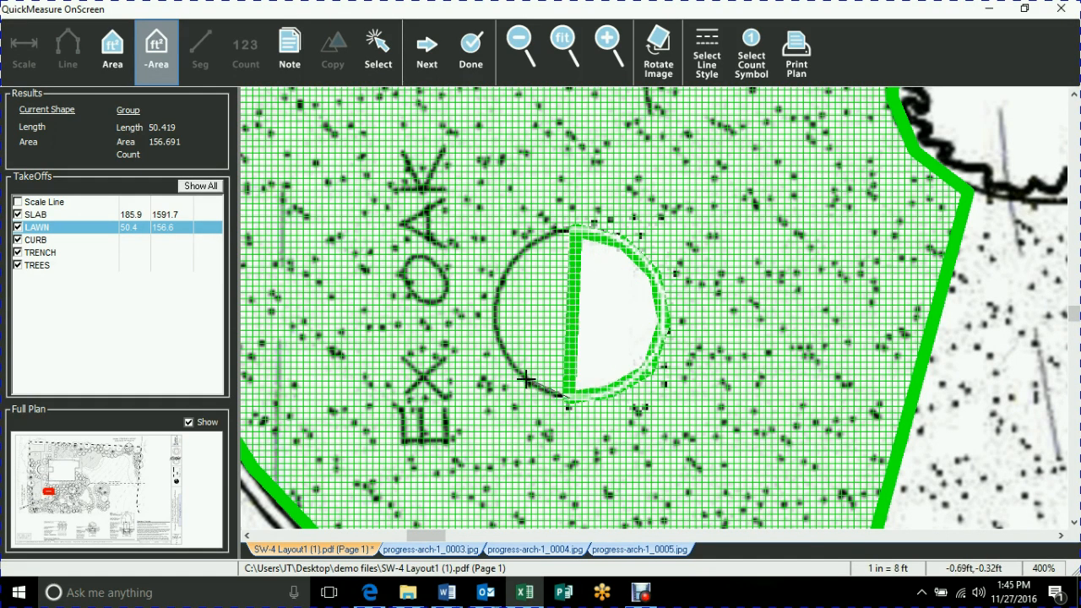
Continue the deduction around the circle's left half and finish it, subtracting about 6.2 sq ft from LAWN.
click(512, 377)
click(494, 348)
click(489, 318)
click(503, 272)
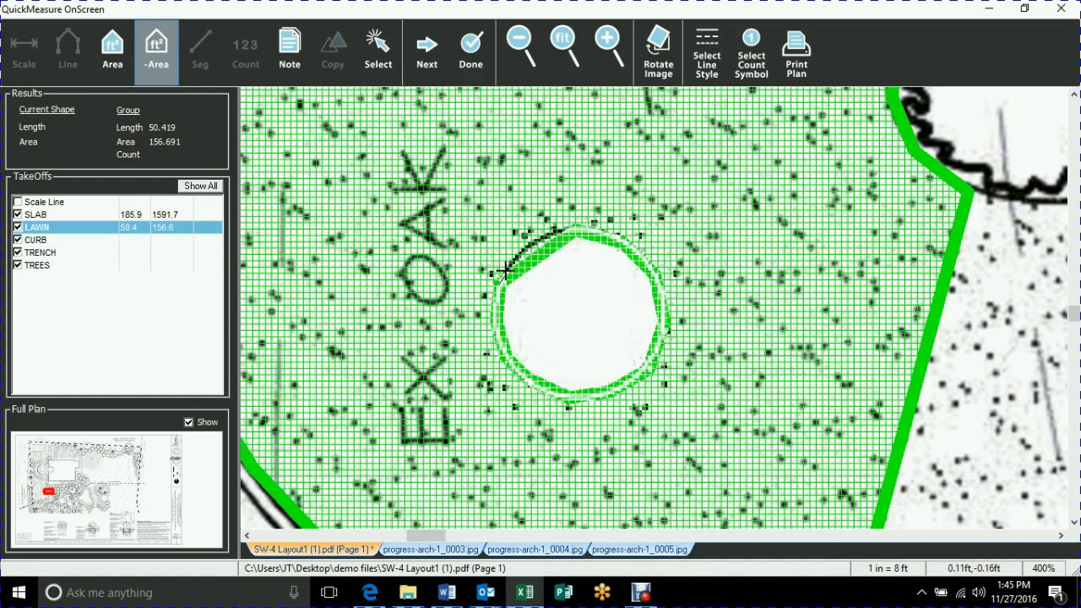
click(519, 252)
double_click(541, 240)
scroll(628, 221, down, 2)
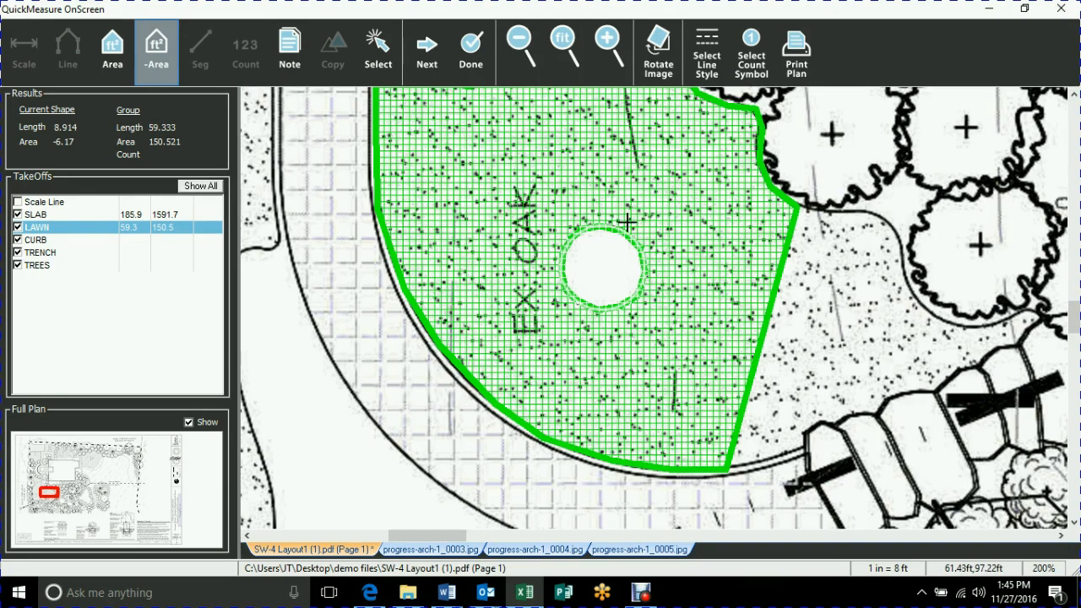
scroll(628, 220, down, 1)
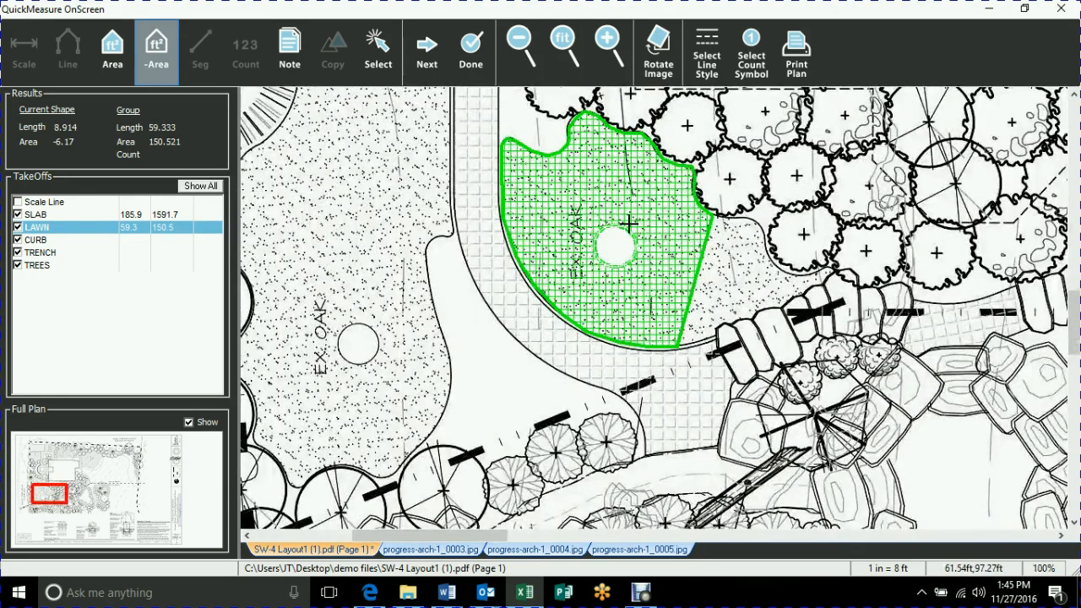
Measure a CURB line of about 20.9 ft along the walkway's outer curve, ending near the EX. OAK lawn's upper corner.
click(39, 240)
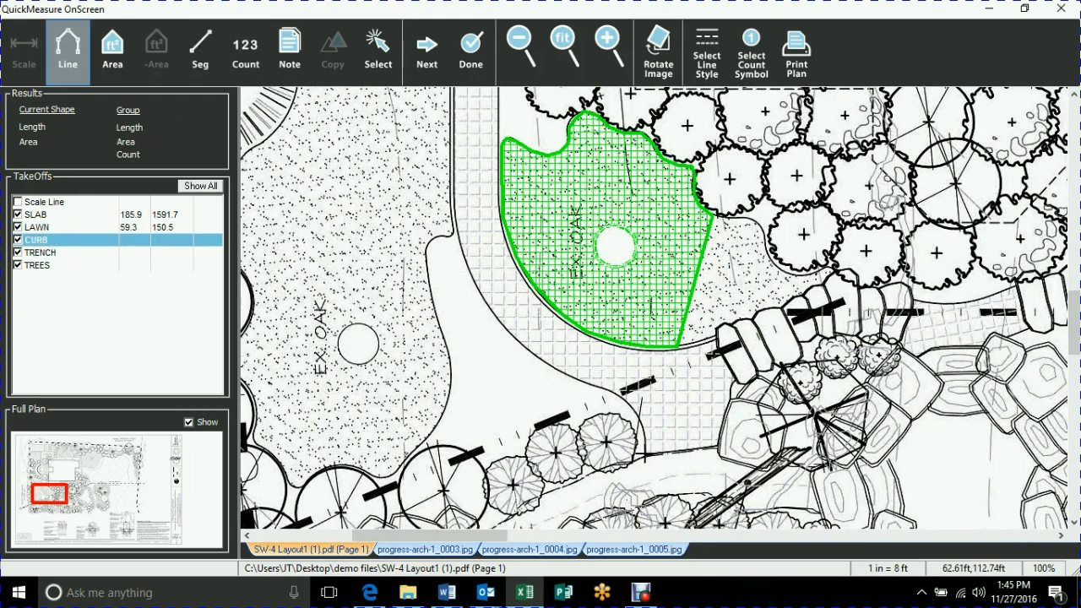
click(644, 452)
click(626, 400)
click(605, 388)
click(577, 379)
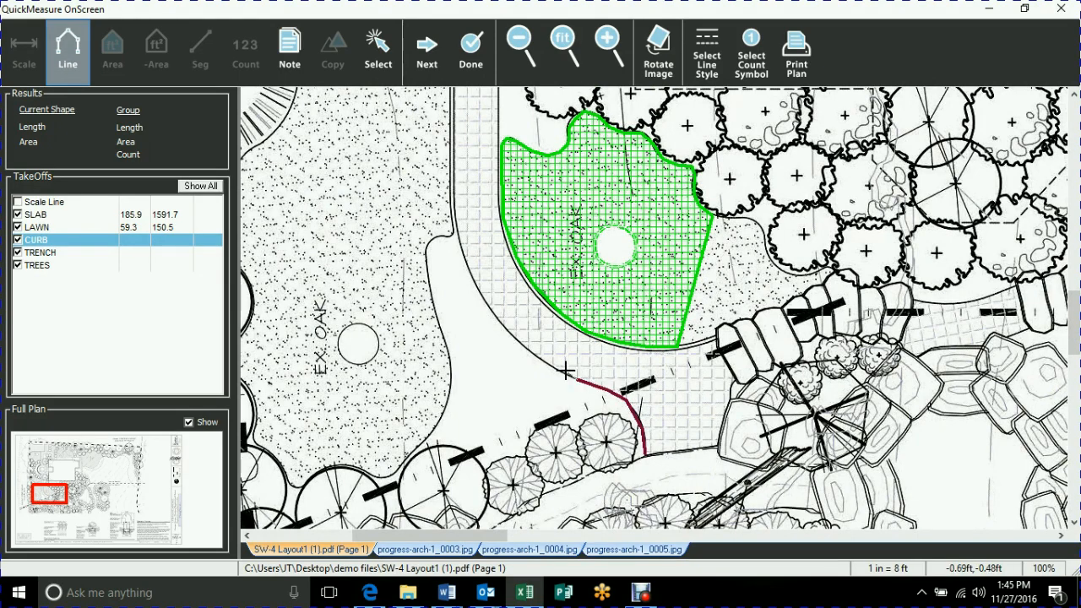
click(551, 362)
click(516, 339)
click(490, 309)
click(473, 281)
click(462, 259)
double_click(456, 230)
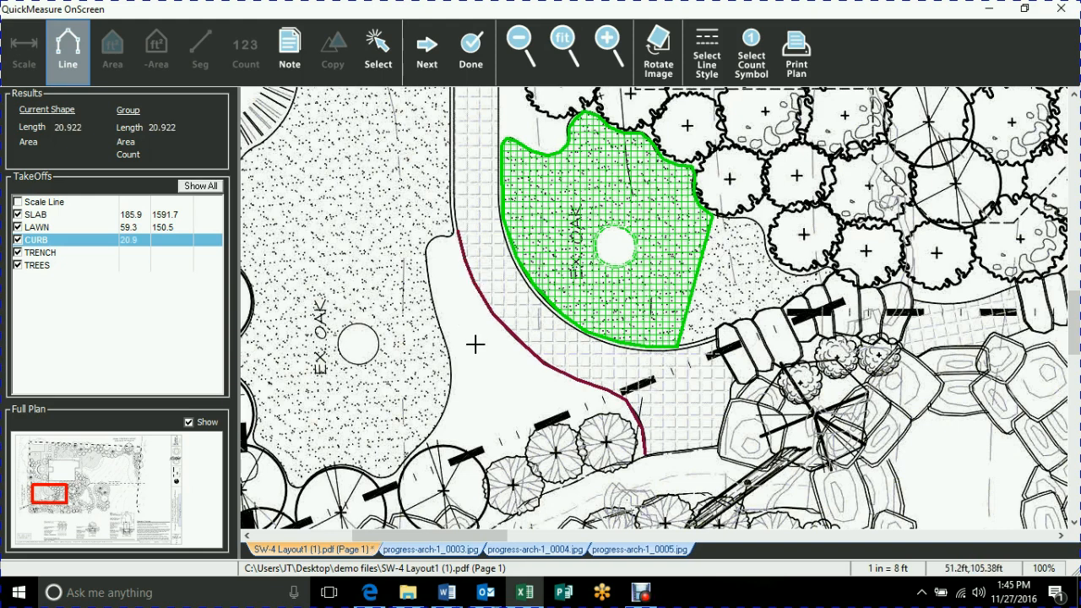
Add a second CURB line of about 14.6 ft along the curved edge of the unmeasured EX. OAK lawn facing the walkway.
click(421, 443)
click(441, 419)
click(451, 380)
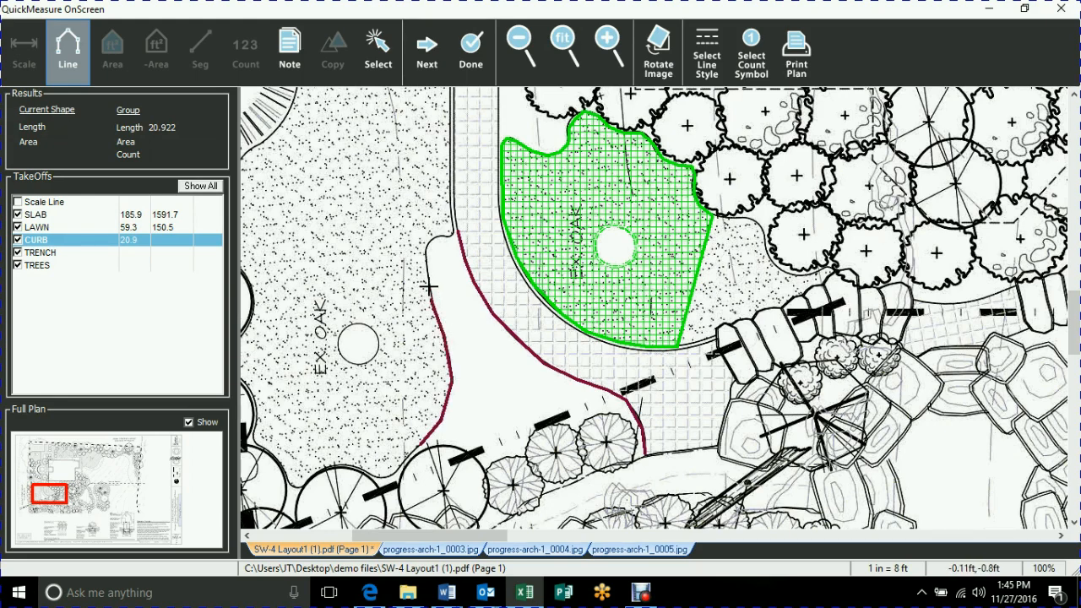
double_click(429, 241)
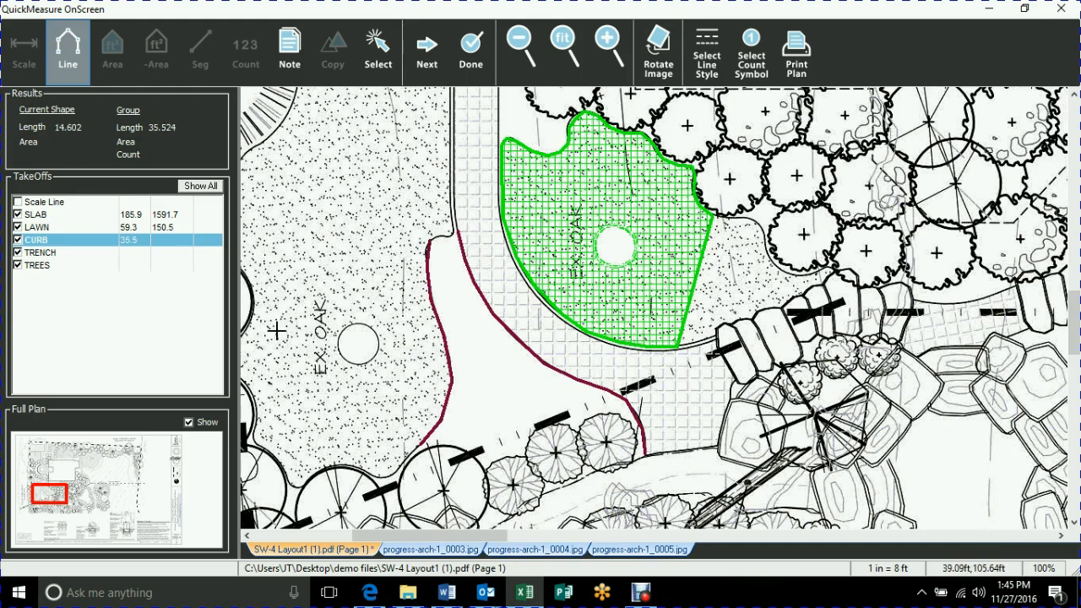
Measure two TRENCH segments across the lawn area: a diagonal of about 13.8 ft and a branch of about 6.7 ft from it.
click(48, 253)
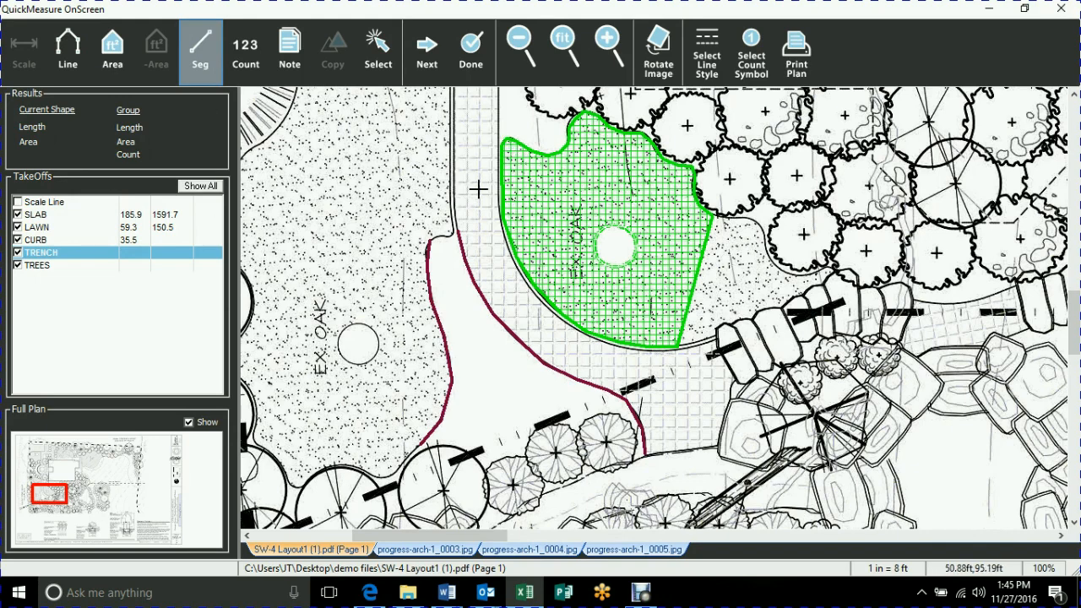
click(510, 151)
click(693, 251)
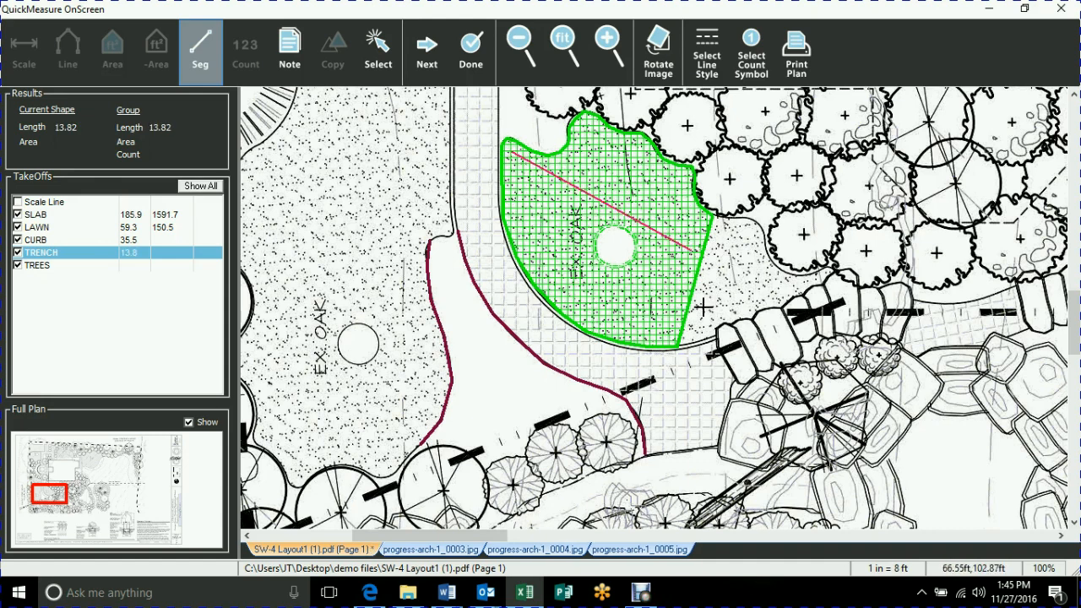
click(534, 276)
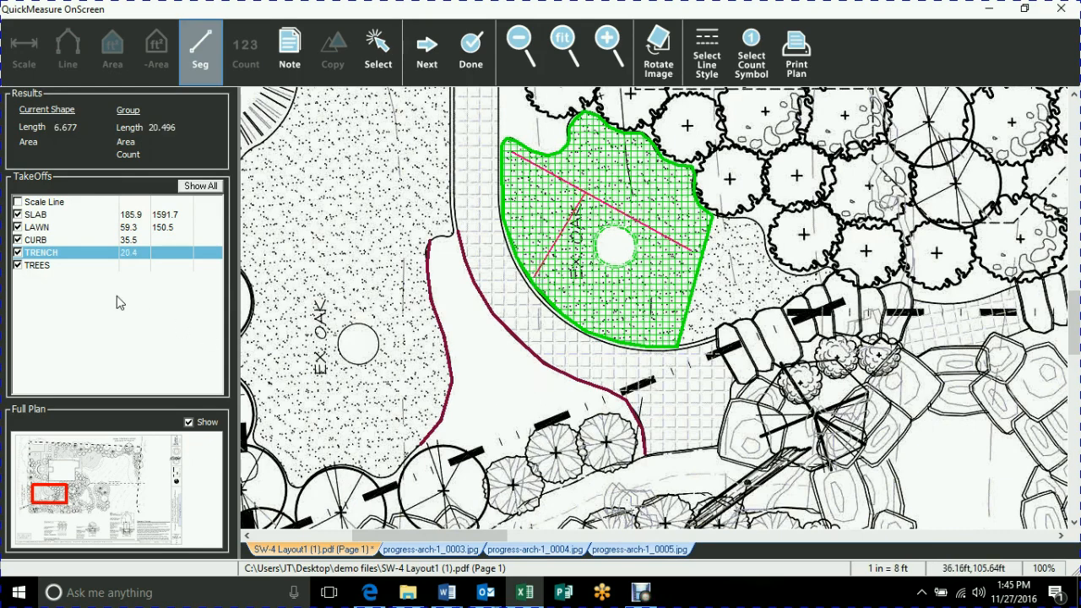
Count 11 TREES by marking the round shrub symbols between the building and the EX. OAK lawn.
click(47, 269)
drag(734, 211, 716, 406)
click(582, 218)
click(538, 271)
click(604, 280)
click(673, 318)
click(716, 374)
click(788, 366)
click(783, 436)
click(847, 379)
click(850, 451)
click(837, 300)
click(748, 306)
scroll(723, 370, down, 3)
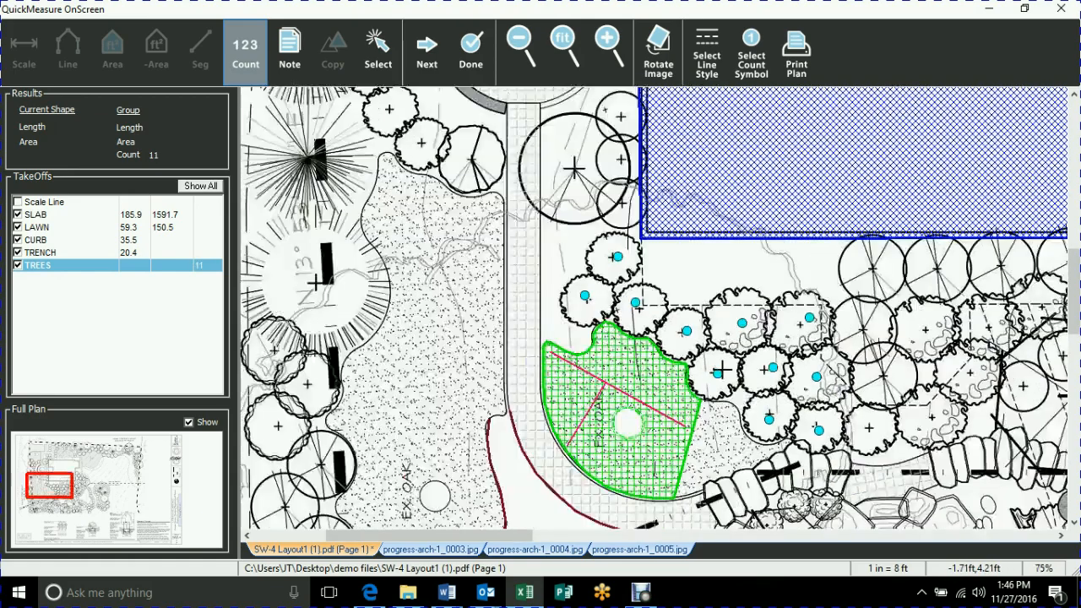
drag(777, 401, 778, 475)
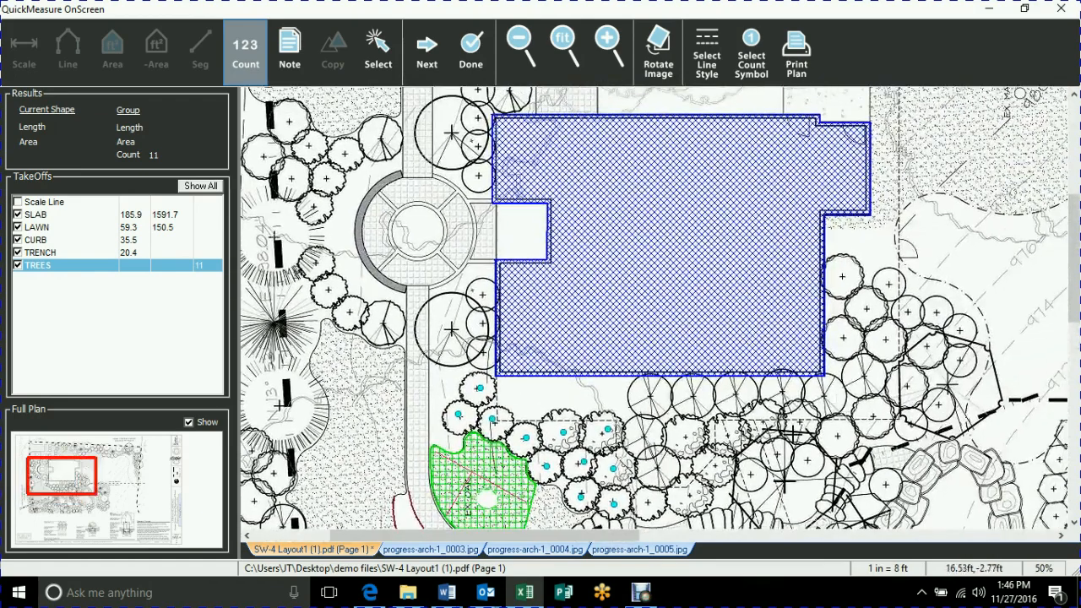
Finish the takeoff to return the measurements to the Excel estimate, and select the MEASURE values in B5:B9.
click(471, 58)
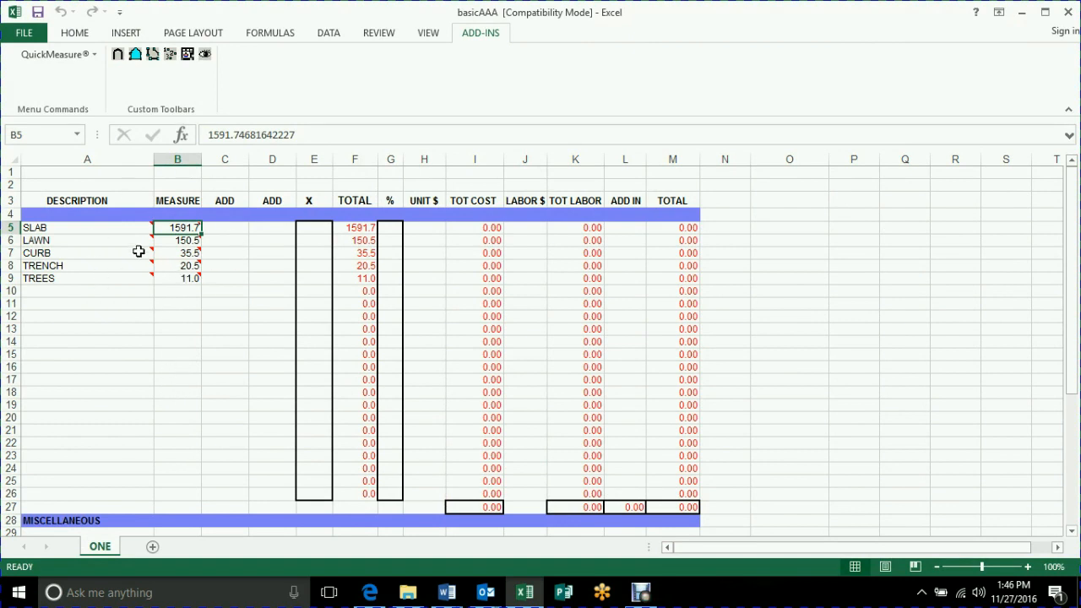
drag(178, 227, 181, 278)
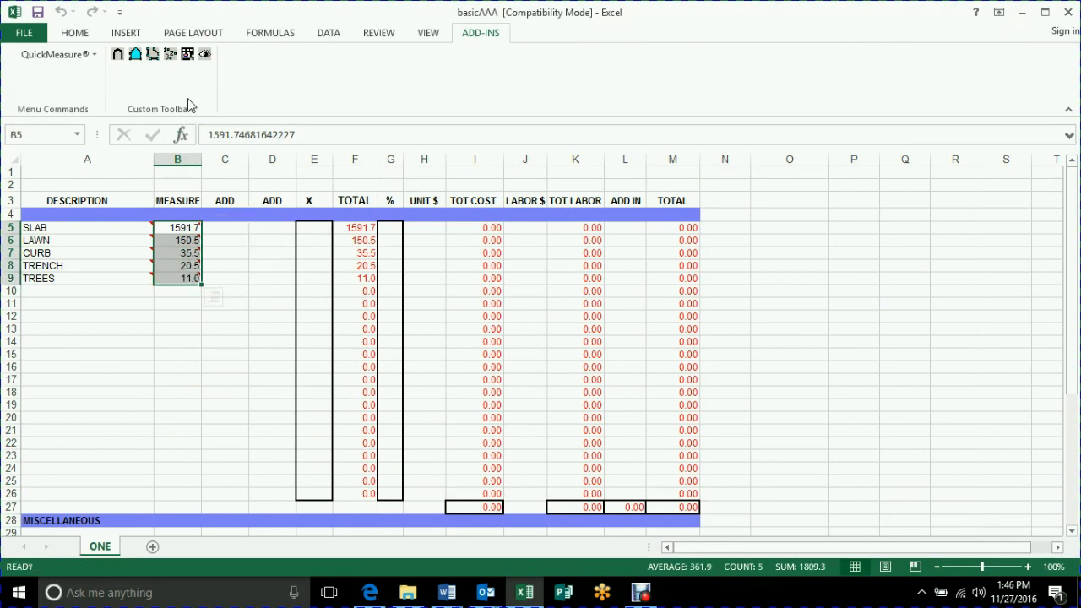
Reopen the measured plan from the worksheet to review the takeoffs, and return to the Excel estimate.
click(205, 56)
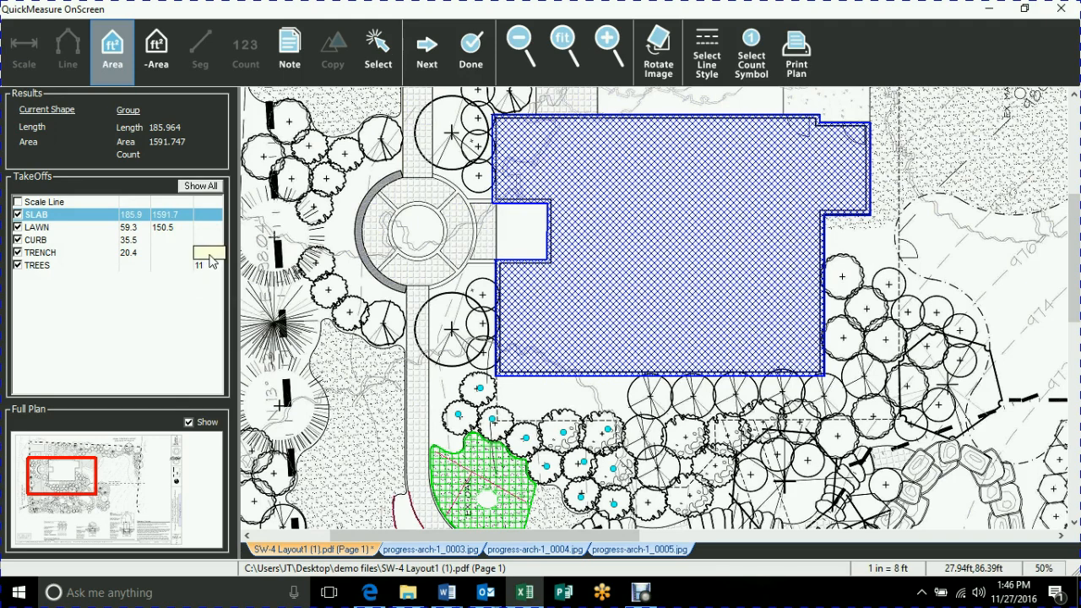
click(463, 46)
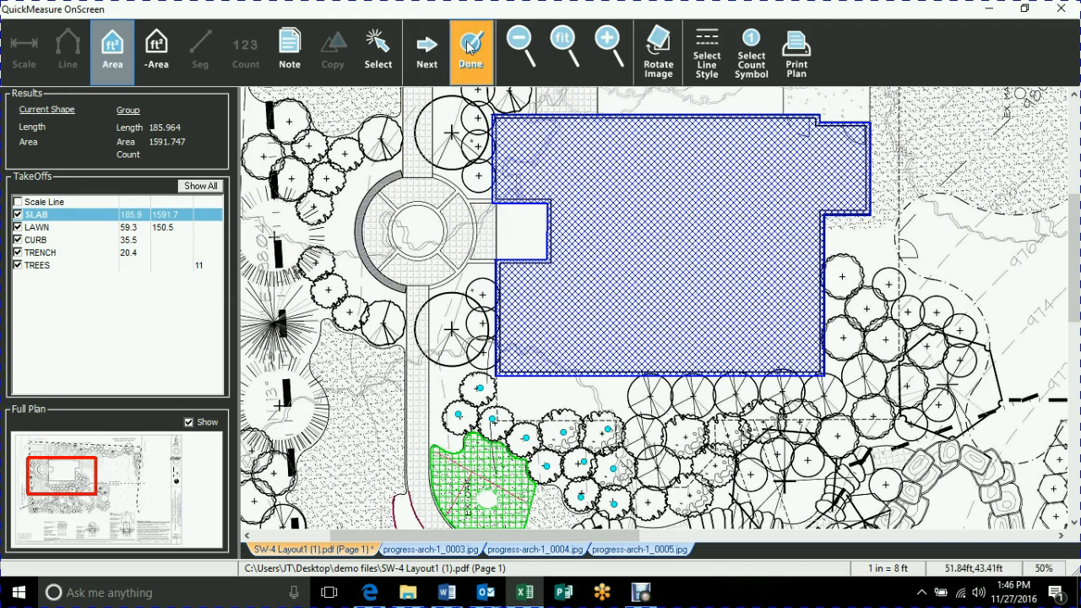
click(169, 372)
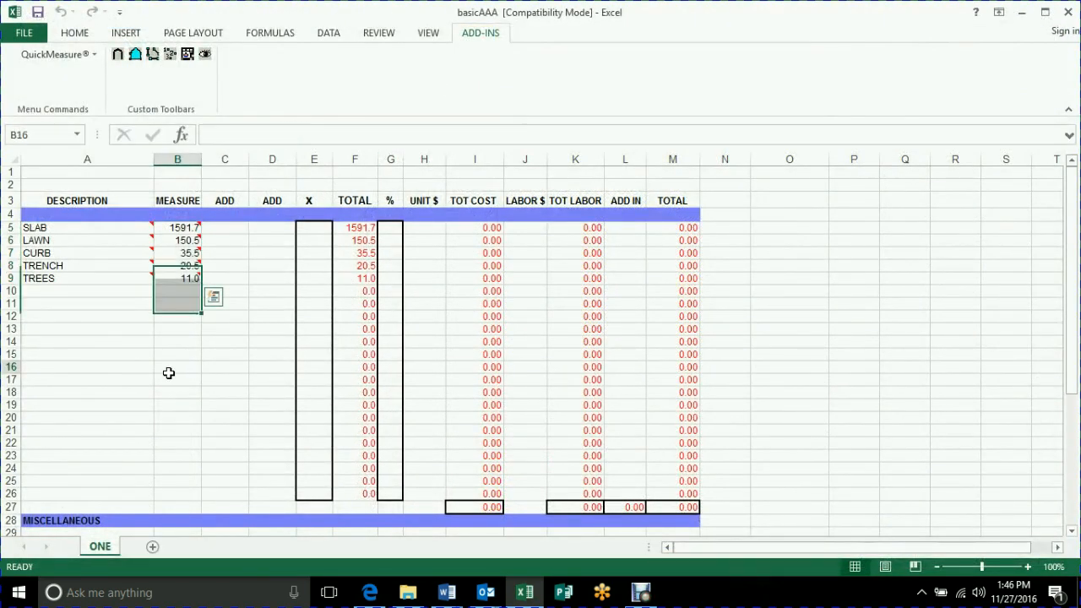